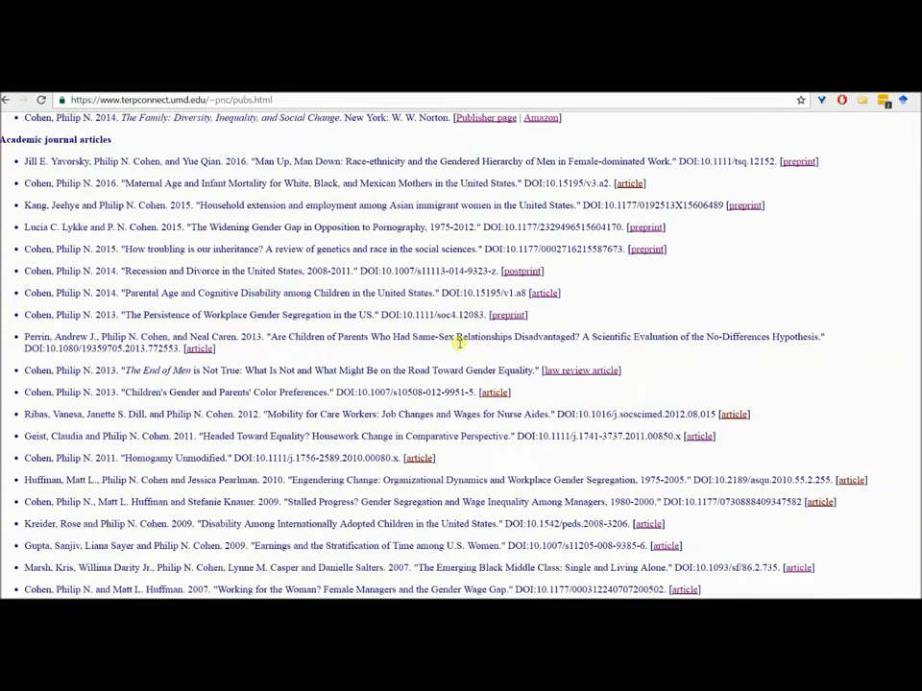
pyautogui.scroll(-1, 460, 343)
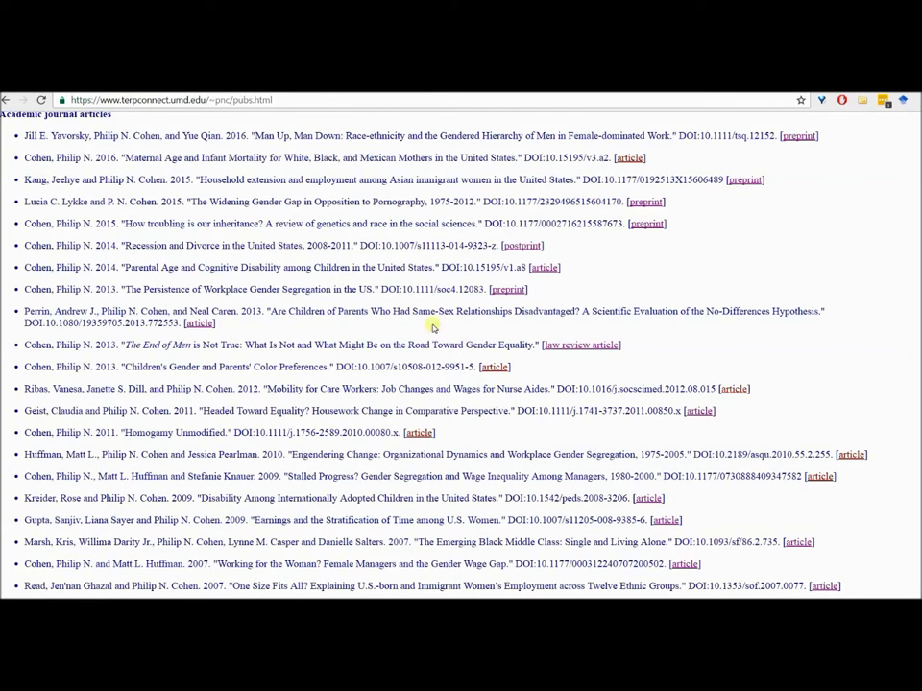
# Step: Find the Homogamy Unmodified citation in the publications list and select it
pyautogui.moveTo(401, 433); pyautogui.dragTo(17, 434)
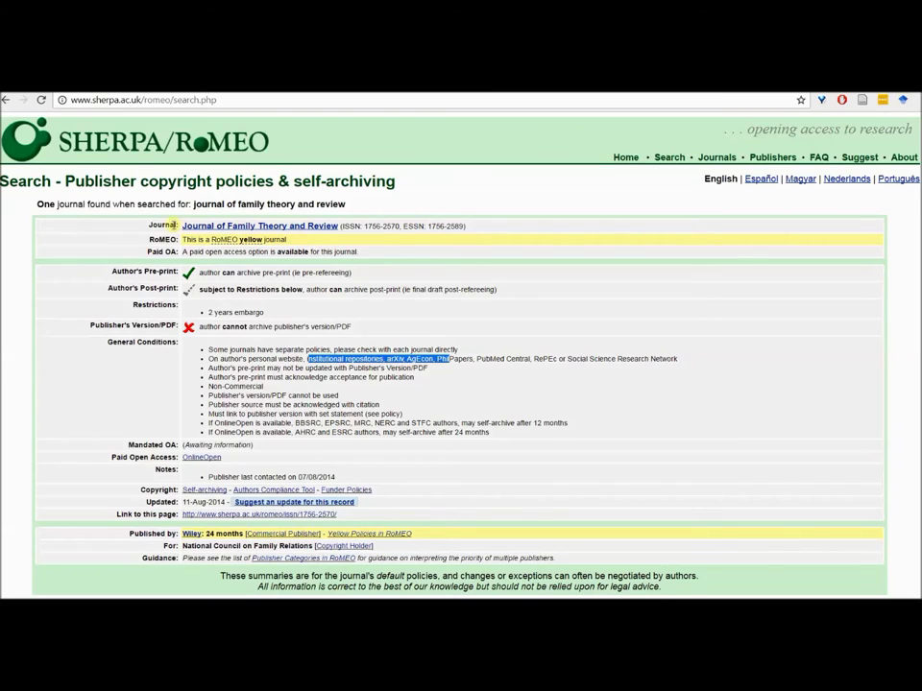
# Step: Review the journal's post-print, pre-print, publisher-PDF and citation conditions on SHERPA/RoMEO, then open a new tab
pyautogui.click(109, 286)
pyautogui.moveTo(110, 286); pyautogui.dragTo(178, 289)
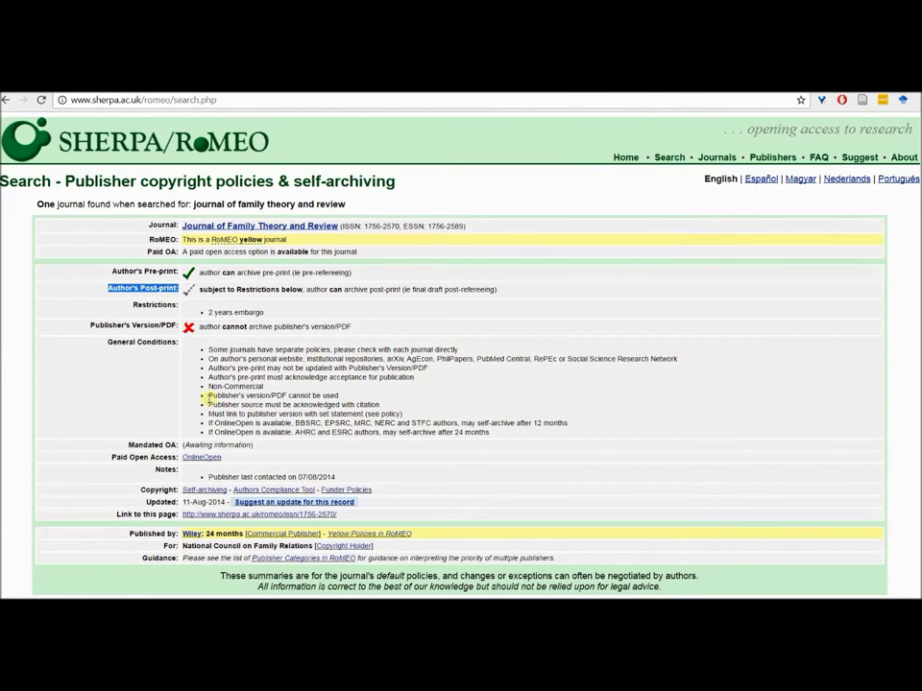
pyautogui.moveTo(241, 358); pyautogui.dragTo(435, 359)
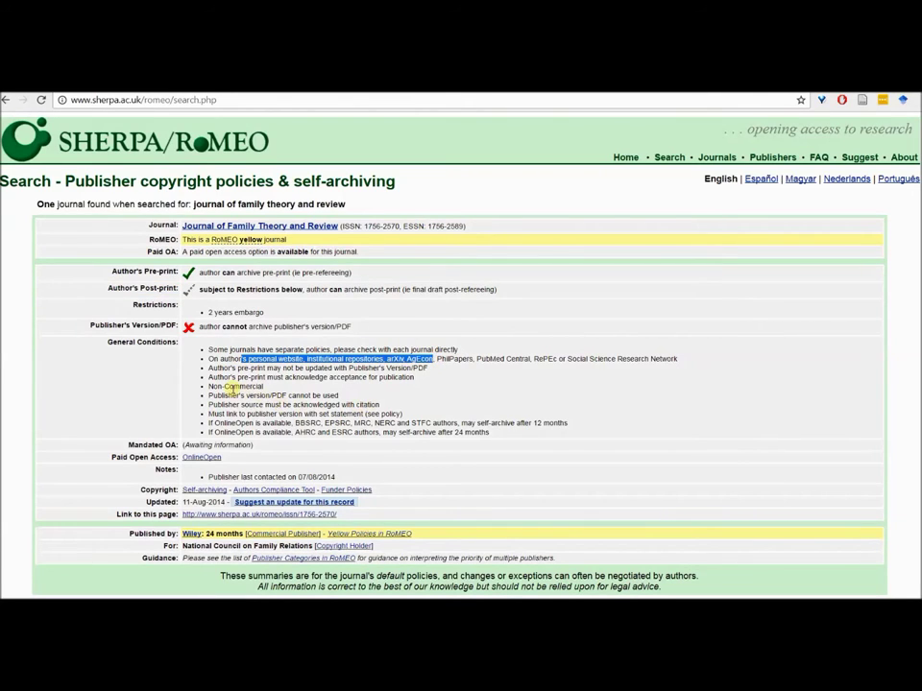
pyautogui.moveTo(218, 394); pyautogui.dragTo(328, 395)
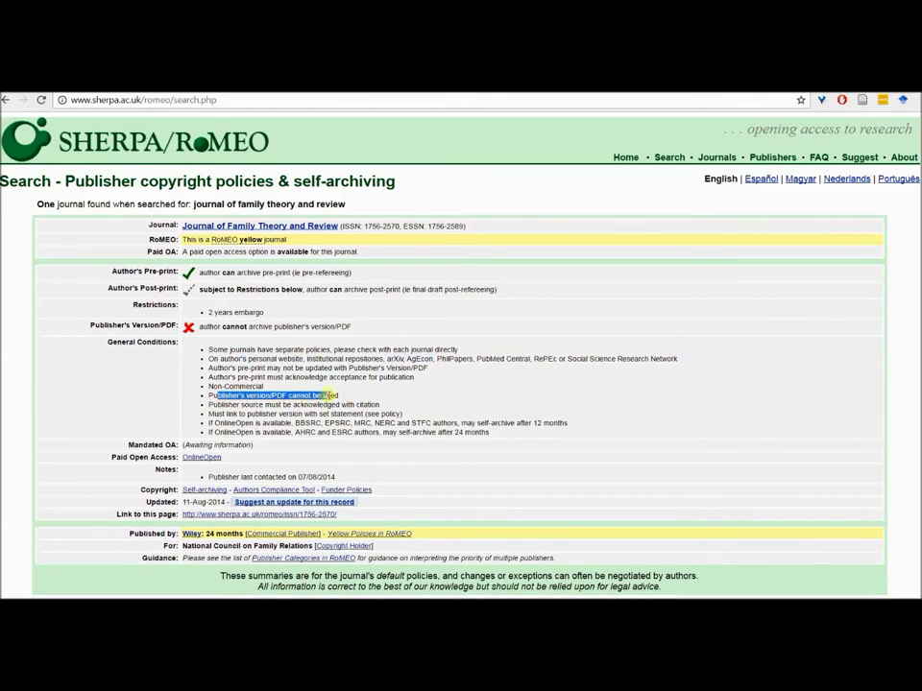
pyautogui.moveTo(259, 405); pyautogui.dragTo(413, 405)
pyautogui.click(413, 405)
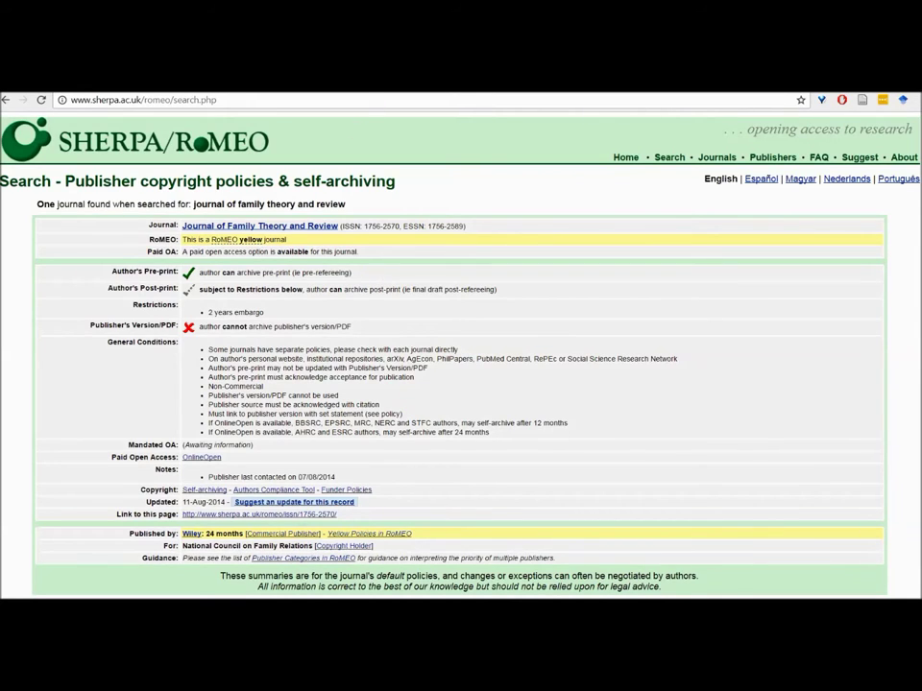
pyautogui.hotkey('ctrl', 't')
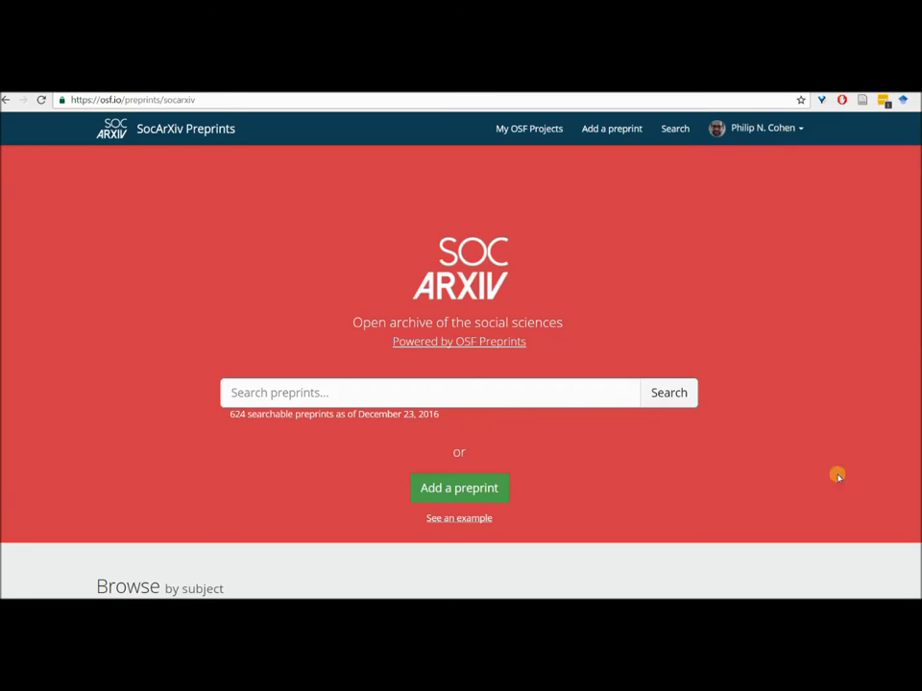
# Step: Start a new SocArXiv submission with Add a preprint
pyautogui.click(493, 488)
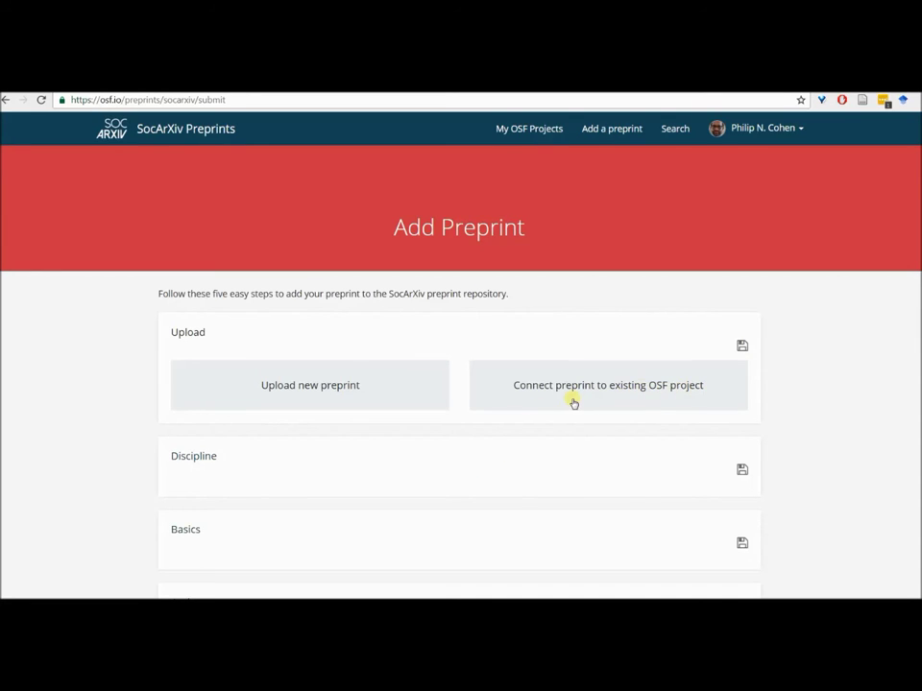
# Step: Upload the article PDF as a new preprint titled 'Homogamy Unmodified' and save the Upload step
pyautogui.click(310, 390)
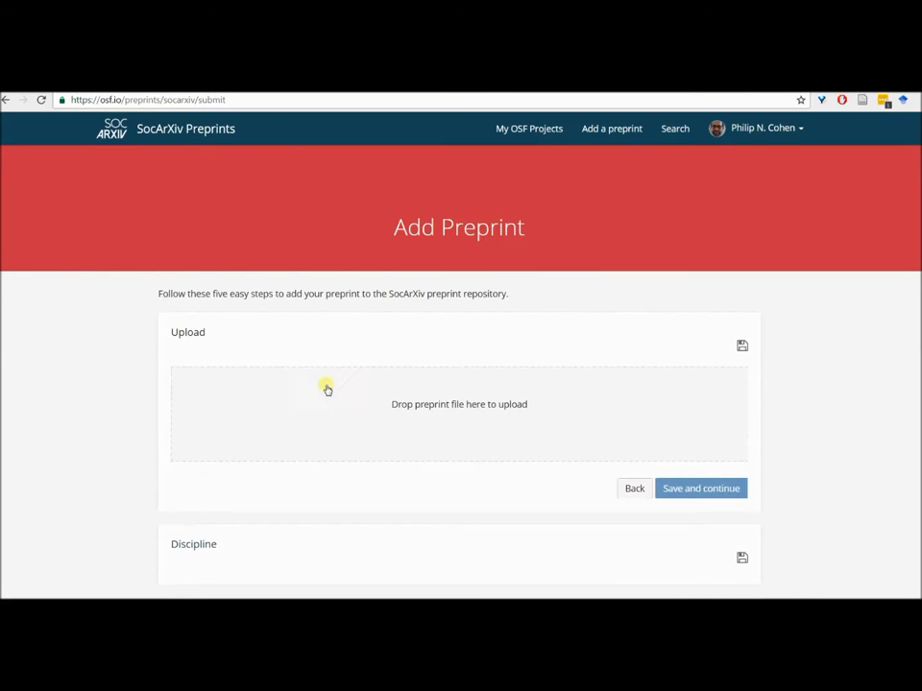
pyautogui.hotkey('alt', 'Tab')
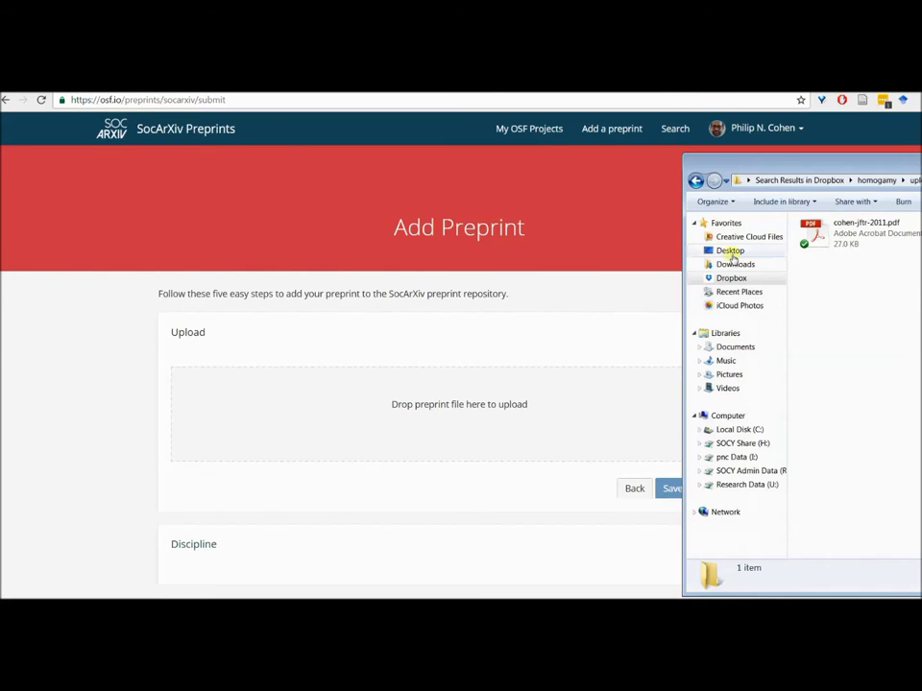
pyautogui.moveTo(825, 240); pyautogui.dragTo(490, 444)
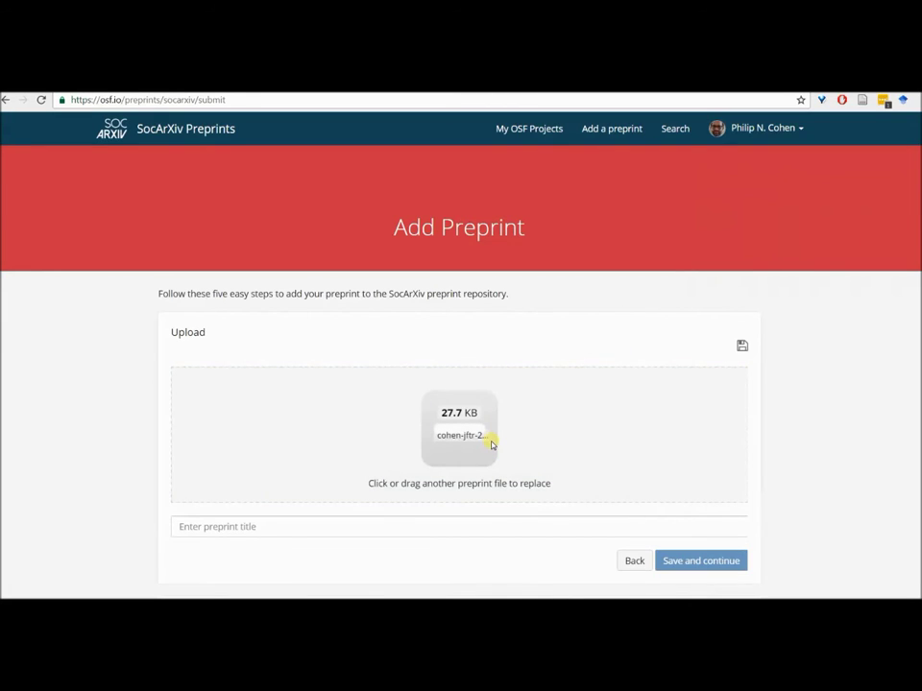
pyautogui.click(368, 523)
pyautogui.write('Homogd')
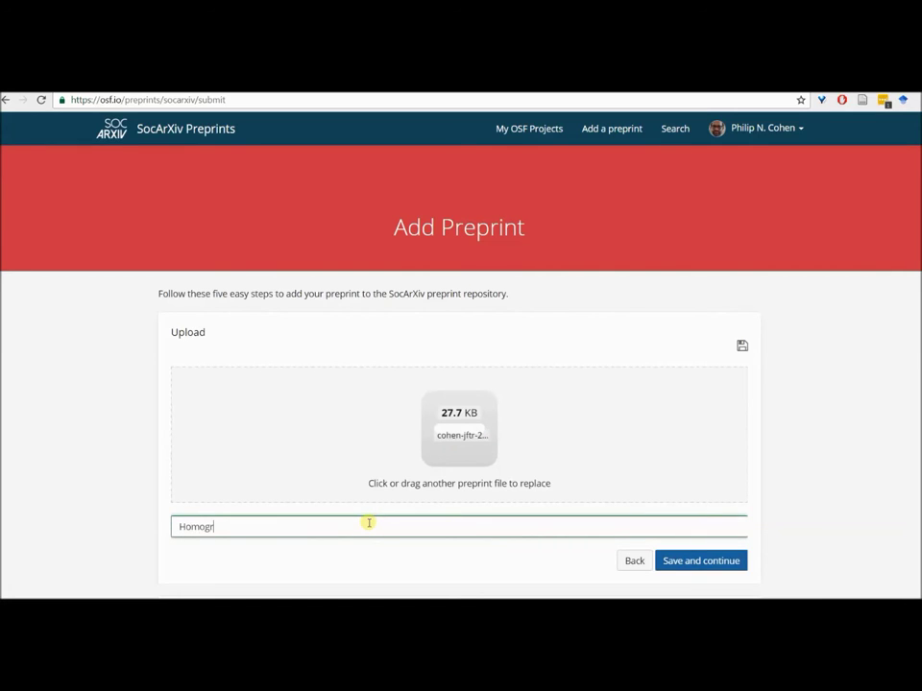
pyautogui.press('BackSpace')
pyautogui.write('amy Unmodified')
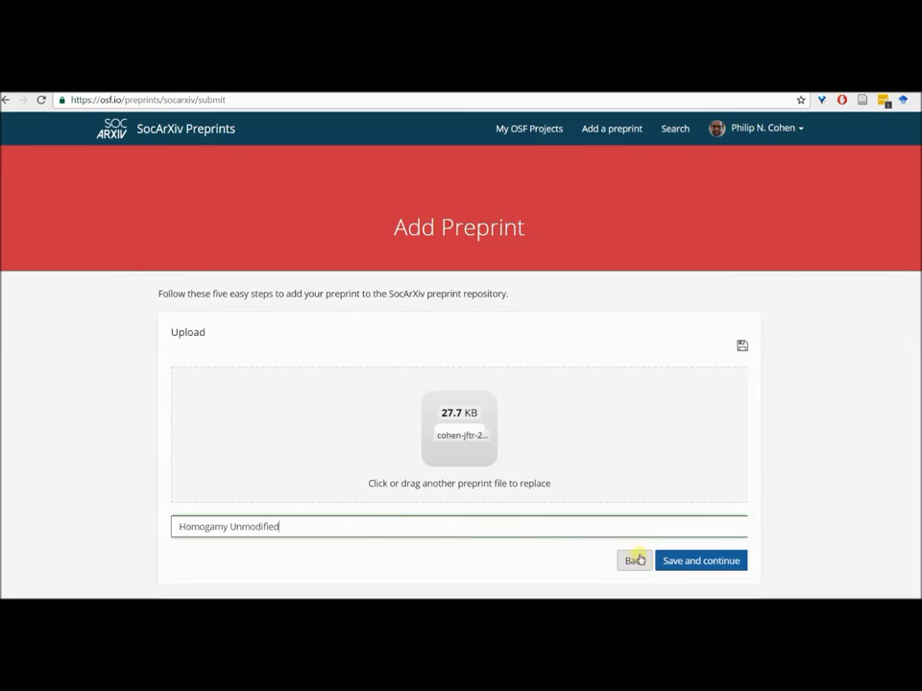
pyautogui.click(673, 564)
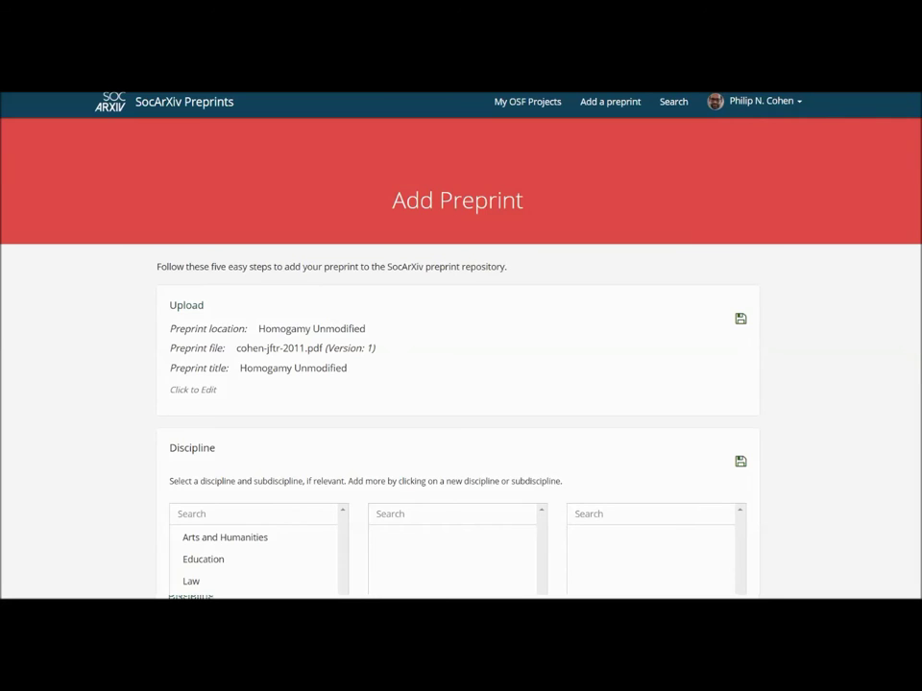
# Step: Choose Social and Behavioral Sciences and its Sociology subdiscipline
pyautogui.scroll(-1, 912, 341)
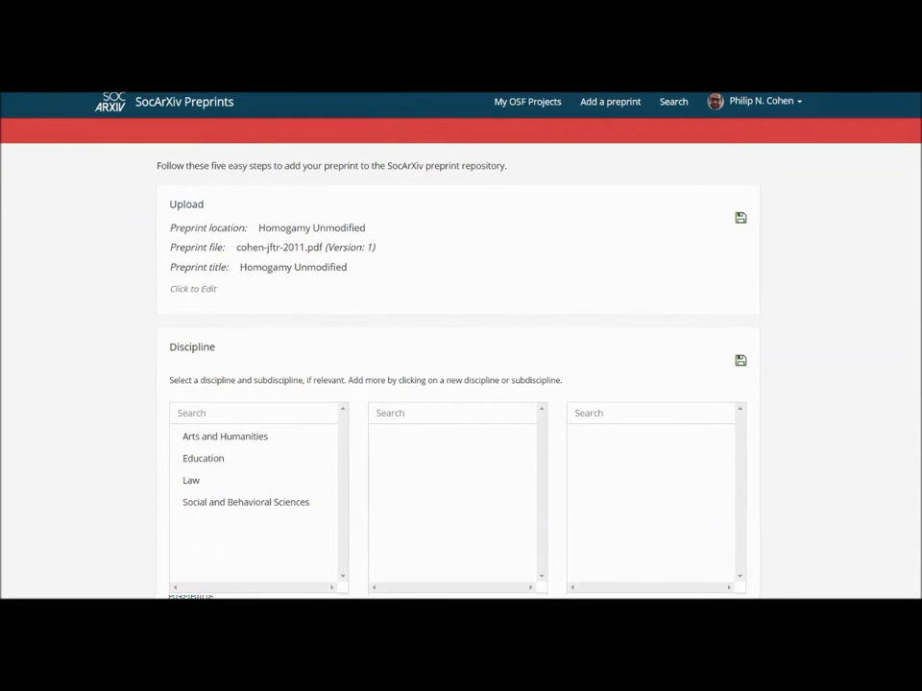
pyautogui.scroll(-1, 284, 570)
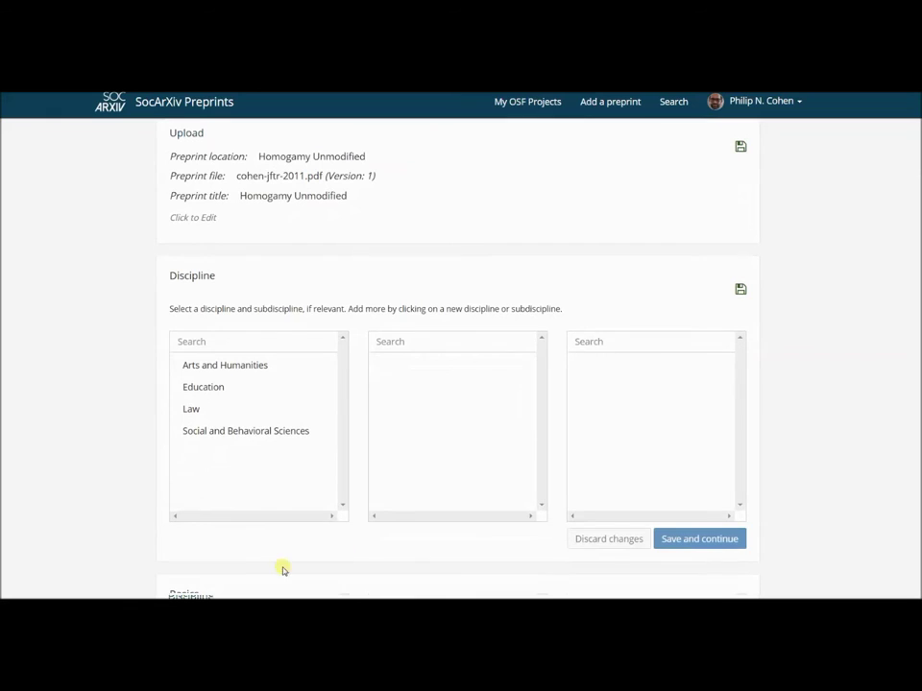
pyautogui.click(213, 433)
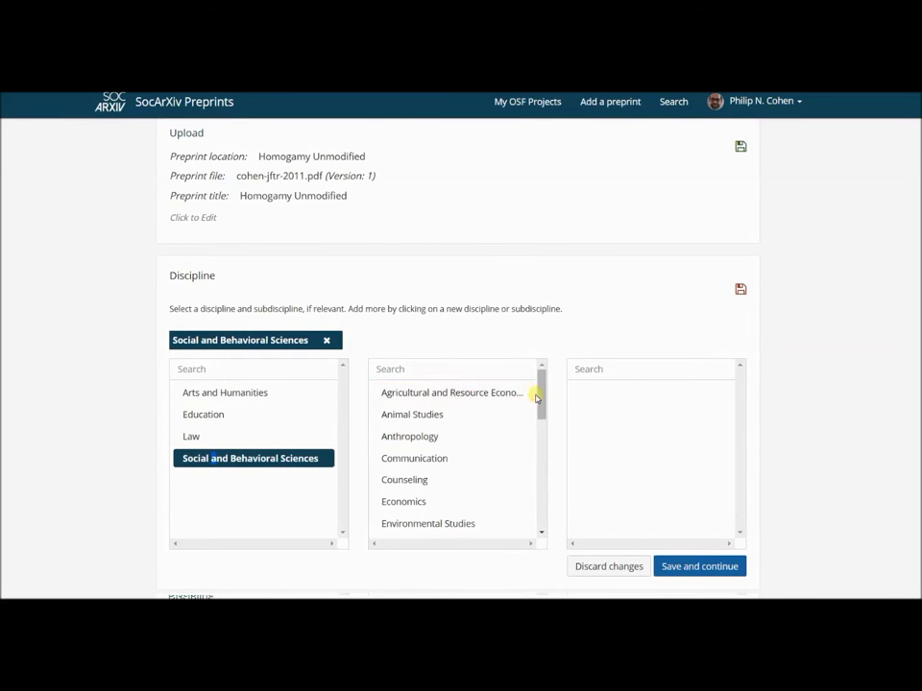
pyautogui.moveTo(538, 398); pyautogui.dragTo(542, 502)
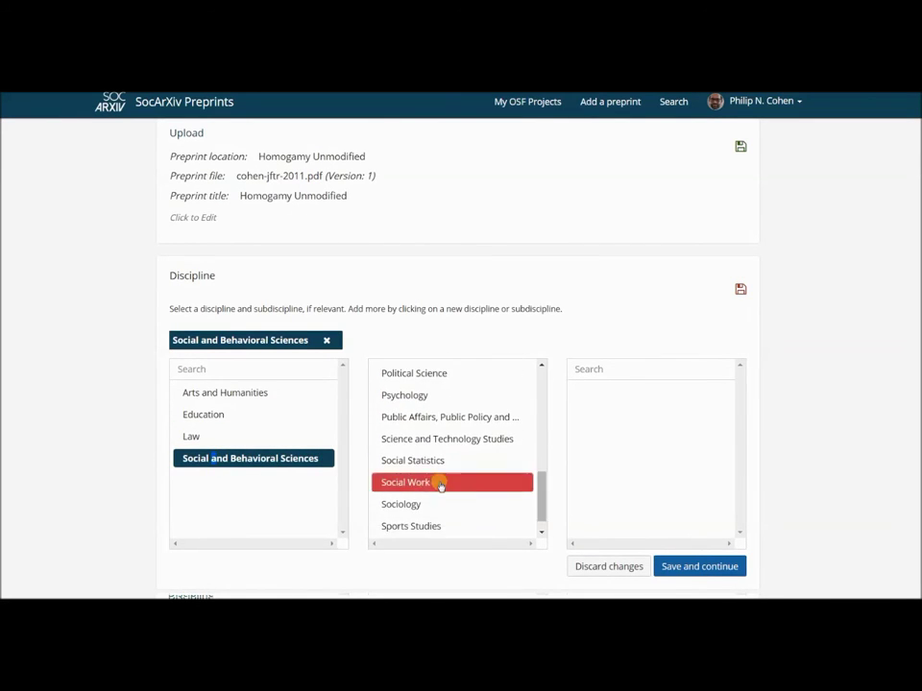
pyautogui.click(413, 507)
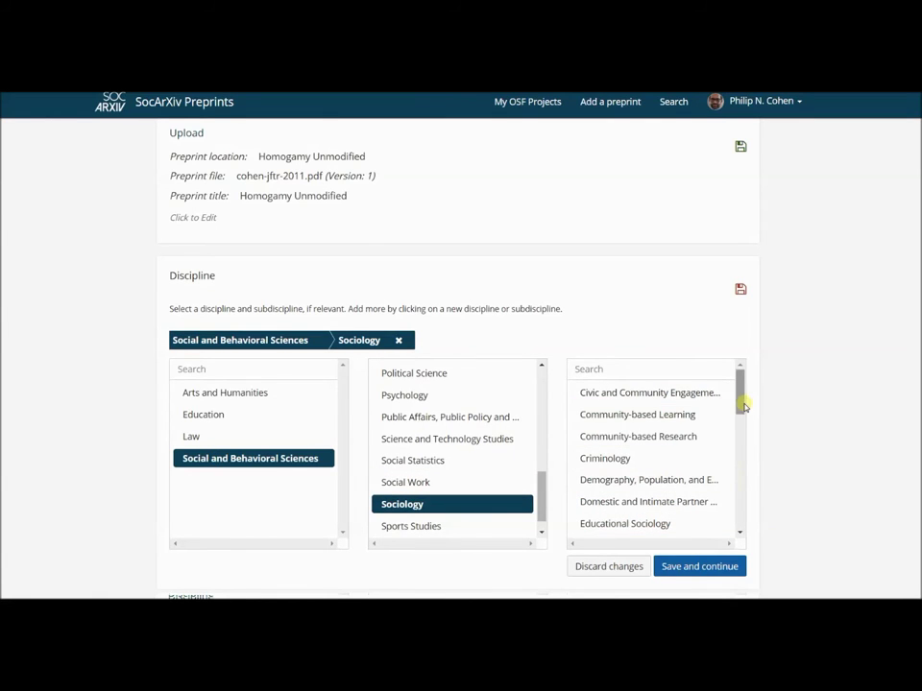
# Step: Add Demography, Population, and Ecology plus Gender and Sexuality, then save the disciplines
pyautogui.moveTo(742, 404); pyautogui.dragTo(745, 415)
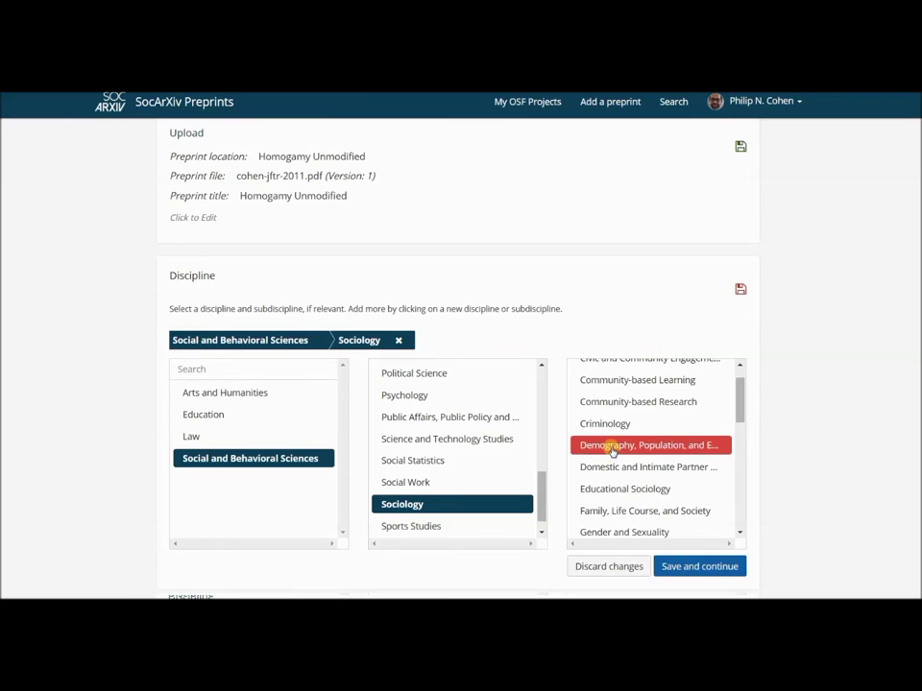
pyautogui.click(613, 447)
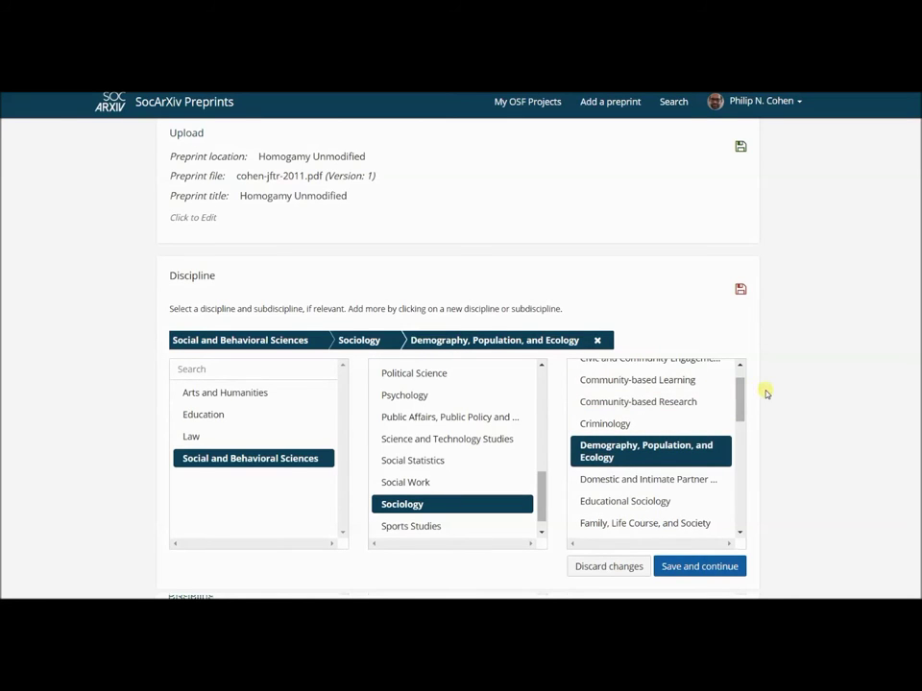
pyautogui.moveTo(738, 391); pyautogui.dragTo(740, 409)
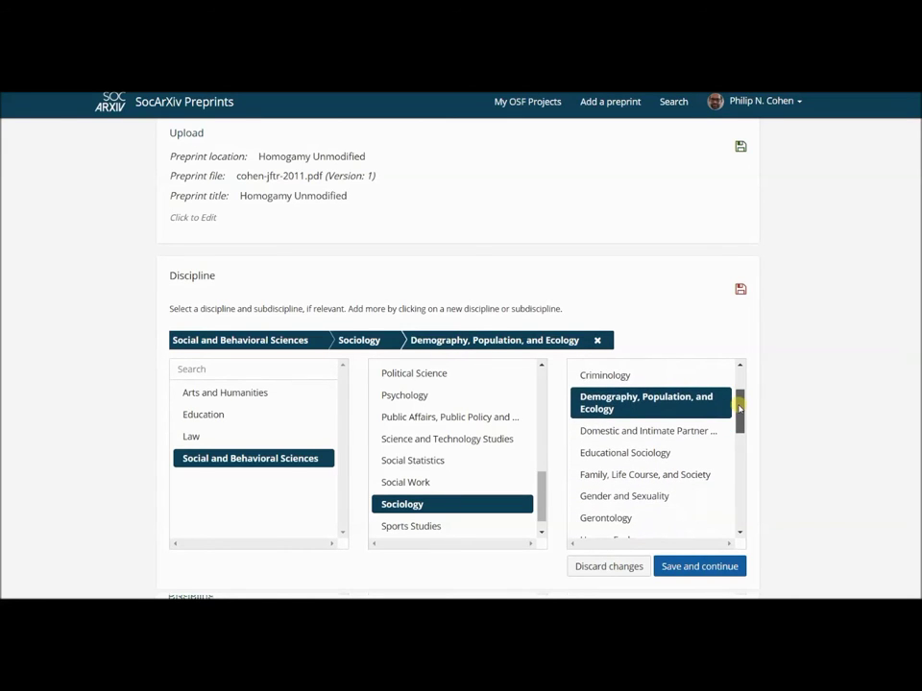
pyautogui.click(638, 496)
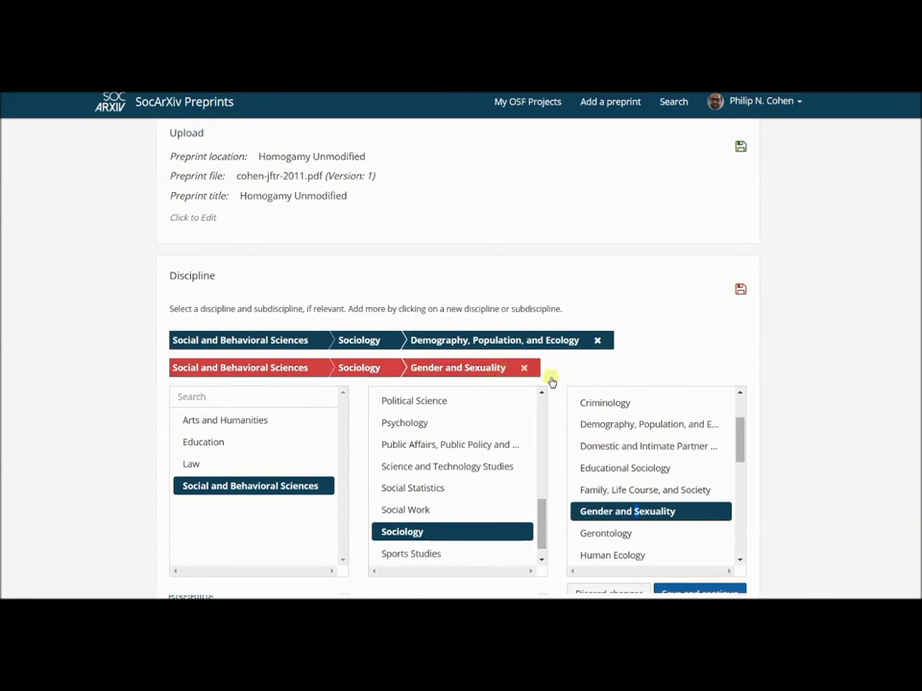
pyautogui.scroll(-2, 737, 451)
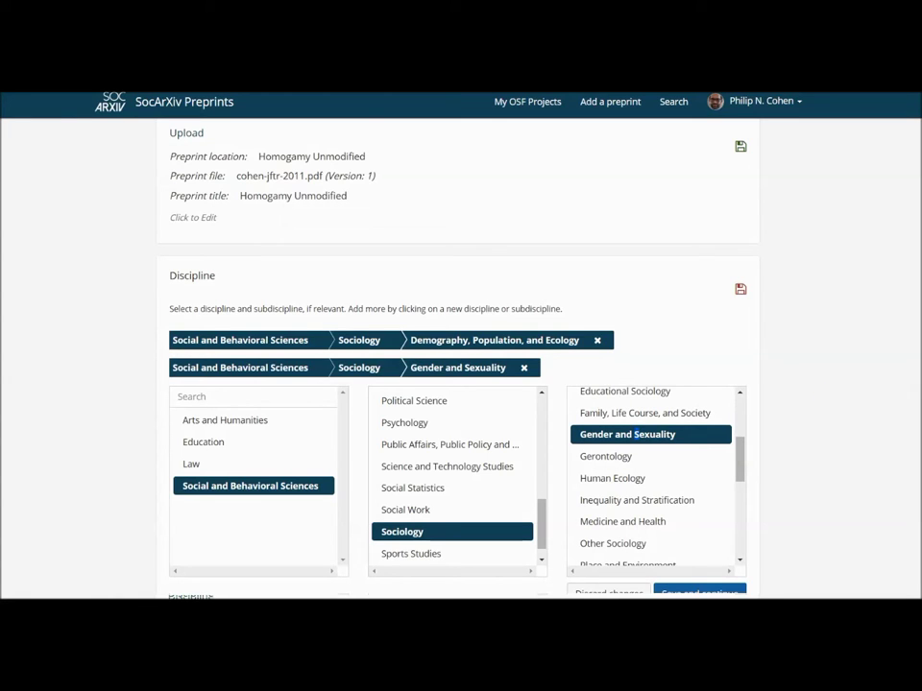
pyautogui.scroll(-2, 687, 293)
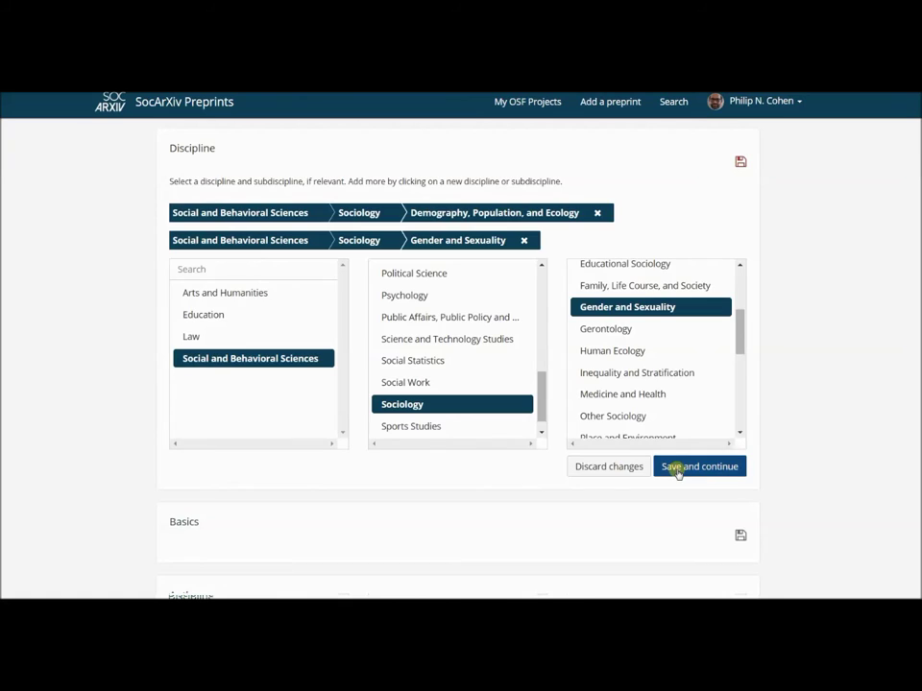
pyautogui.click(678, 468)
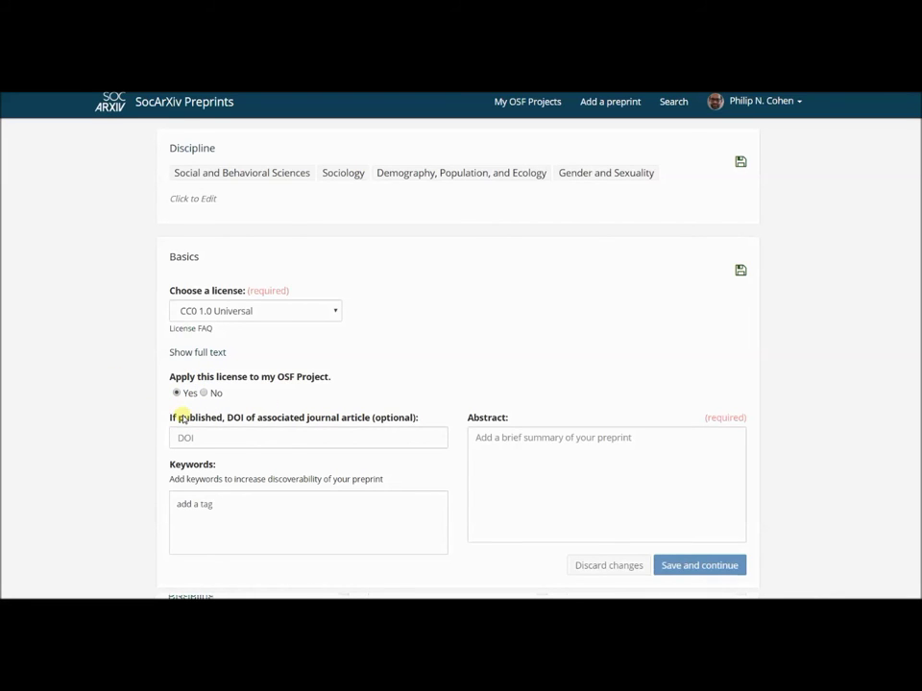
# Step: Read the DOI field's description in the Basics form
pyautogui.moveTo(182, 418); pyautogui.dragTo(387, 414)
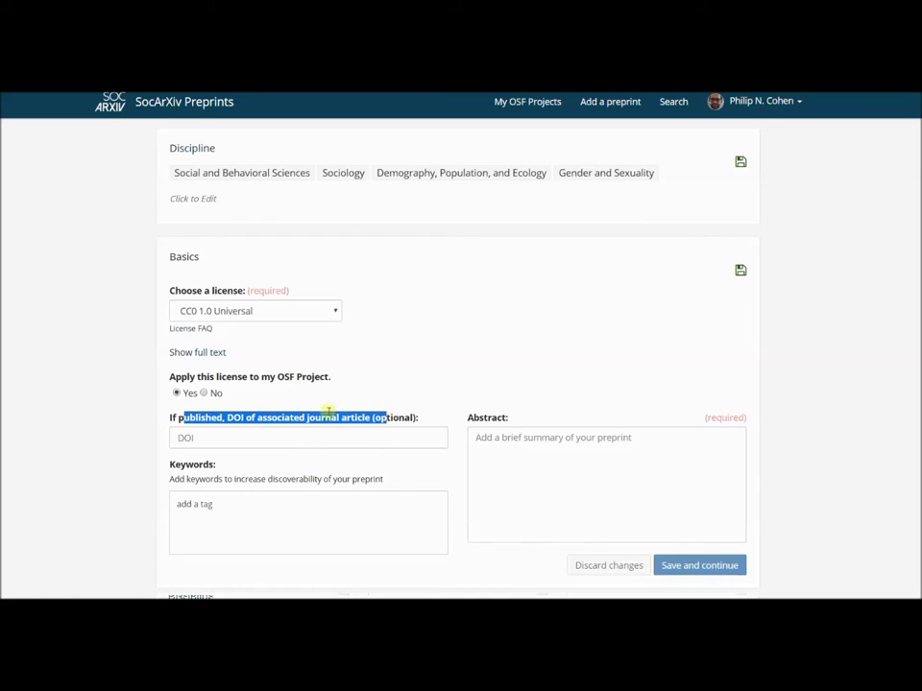
pyautogui.click(354, 402)
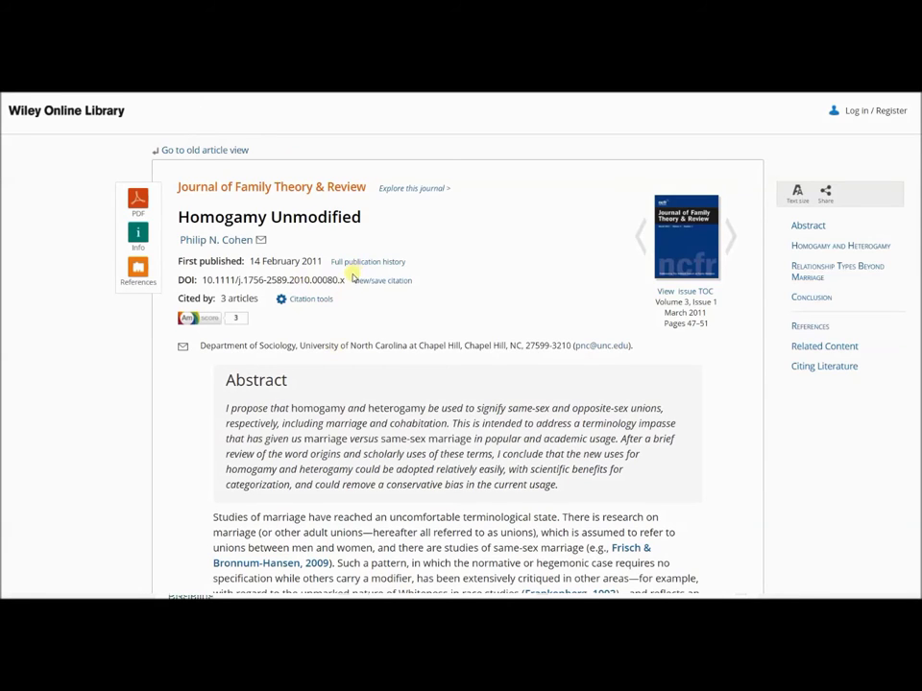
# Step: Copy the DOI 10.1111/j.1756-2589.2010.00080.x from the Wiley article page
pyautogui.moveTo(345, 280); pyautogui.dragTo(203, 281)
pyautogui.hotkey('ctrl', 'c')
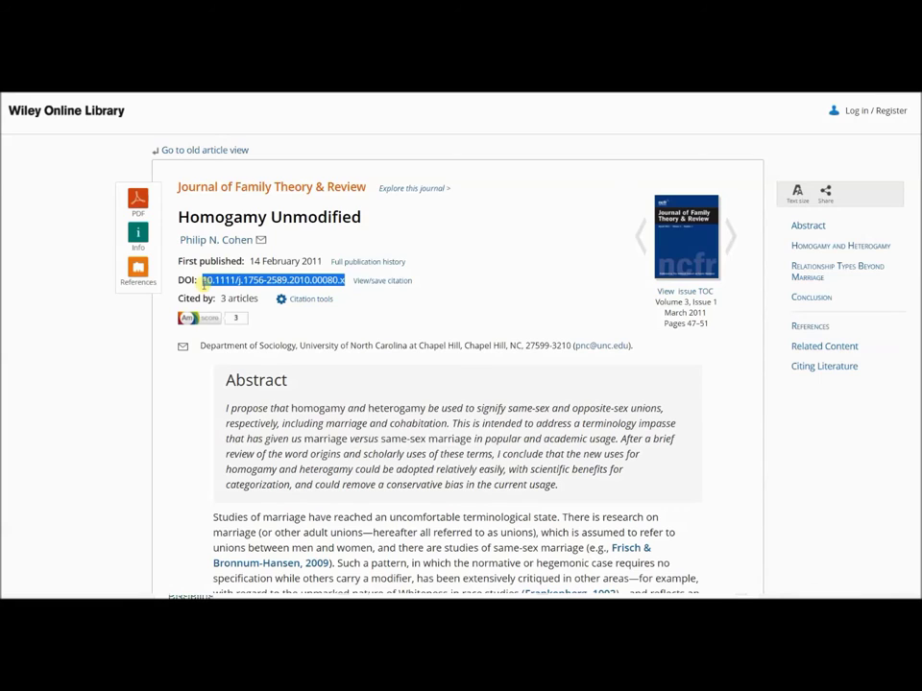
pyautogui.hotkey('alt', 'Tab')
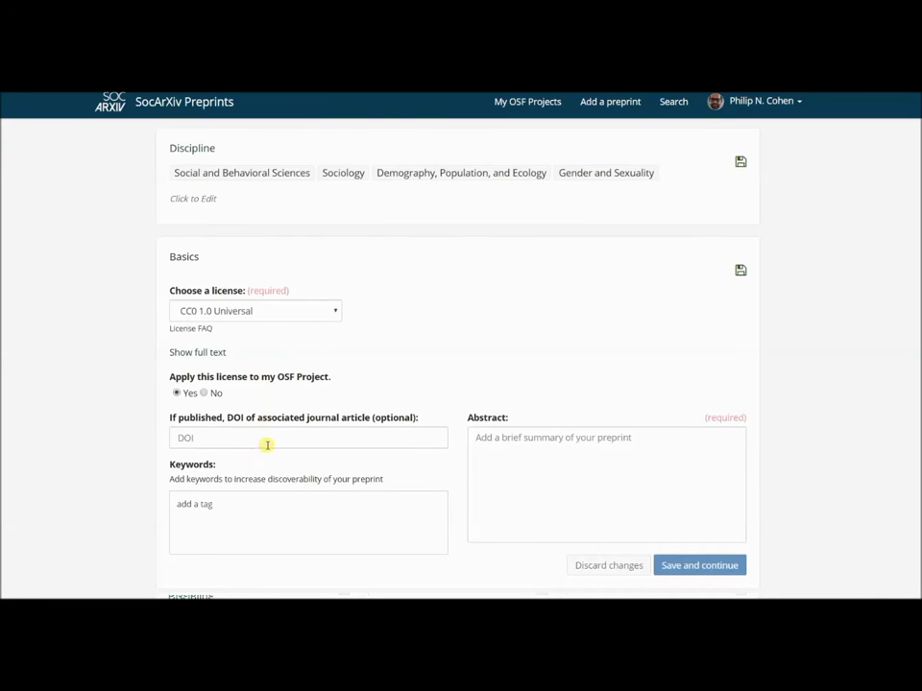
# Step: Paste 10.1111/j.1756-2589.2010.00080.x into the Basics DOI field
pyautogui.click(270, 437)
pyautogui.hotkey('ctrl', 'v')
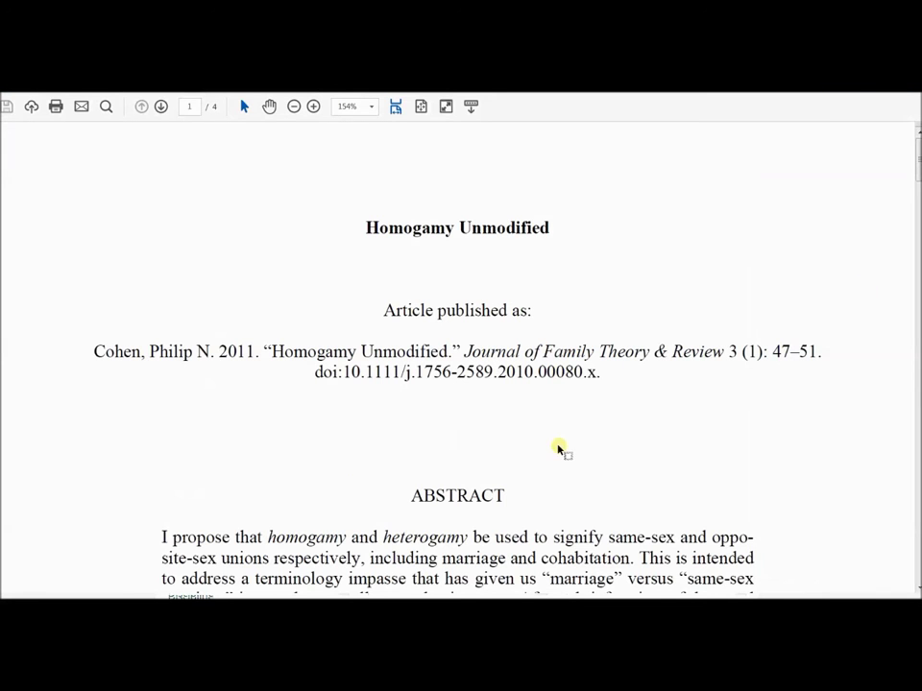
# Step: Copy the full abstract paragraph from the article PDF for SocArXiv's Abstract field
pyautogui.scroll(-1, 307, 413)
pyautogui.scroll(-5, 140, 531)
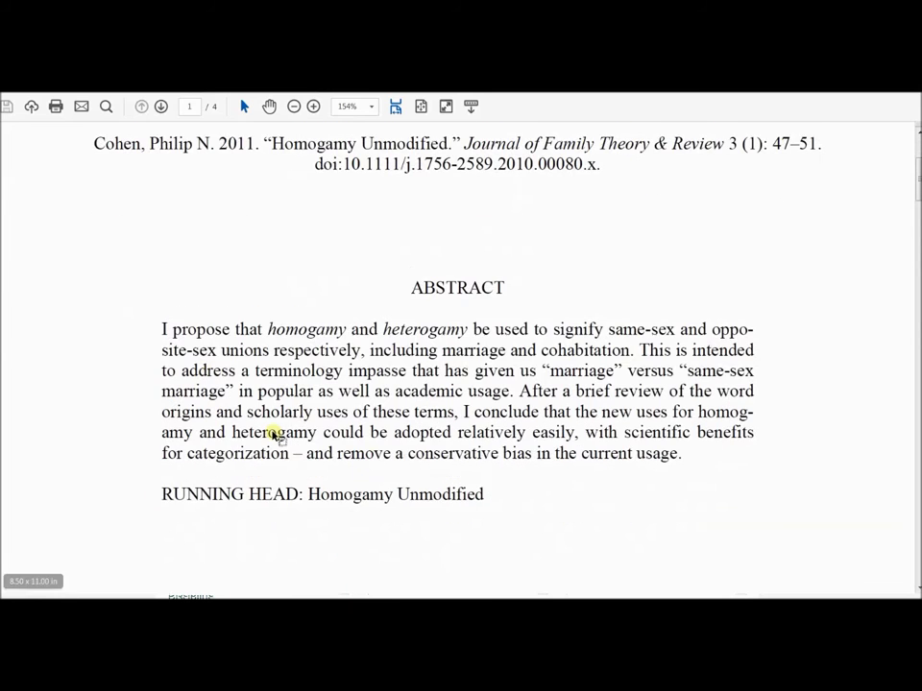
pyautogui.moveTo(681, 439); pyautogui.dragTo(144, 321)
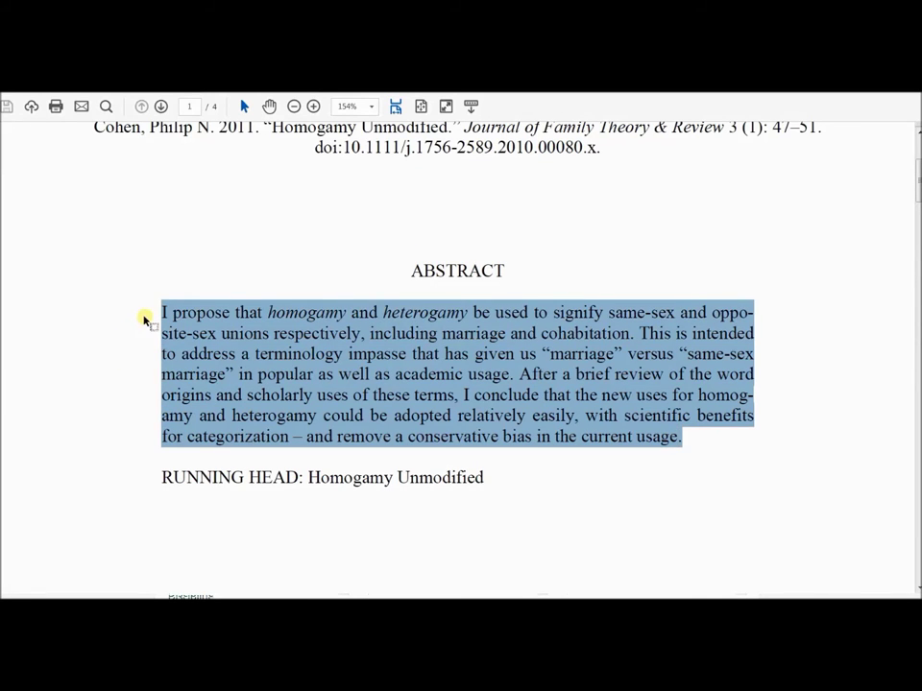
pyautogui.hotkey('alt', 'Tab')
pyautogui.hotkey('alt', 'Tab')
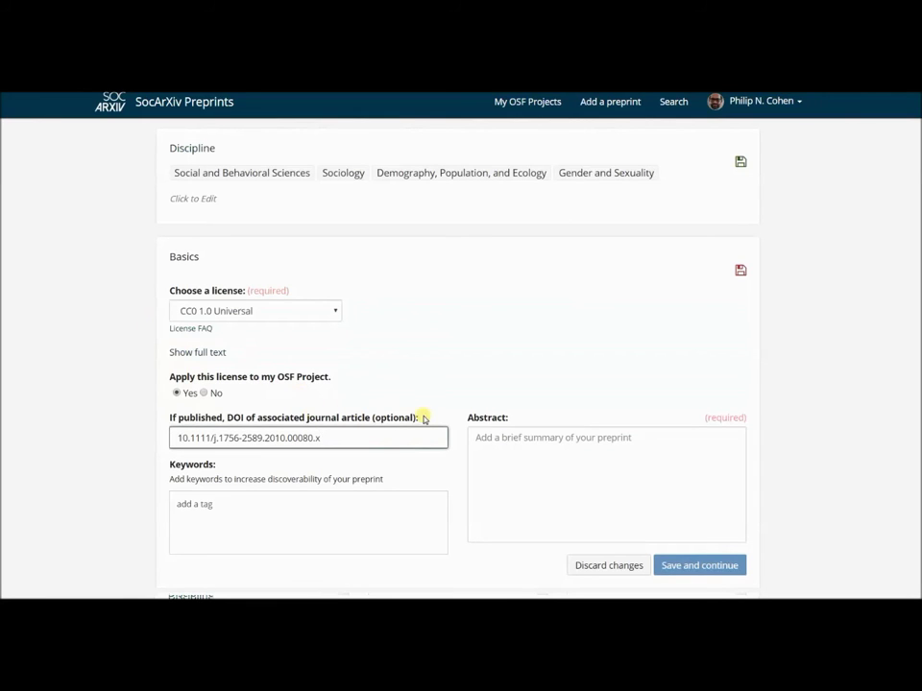
pyautogui.click(515, 475)
# Step: Paste the copied abstract into the Abstract field
pyautogui.hotkey('ctrl', 'v')
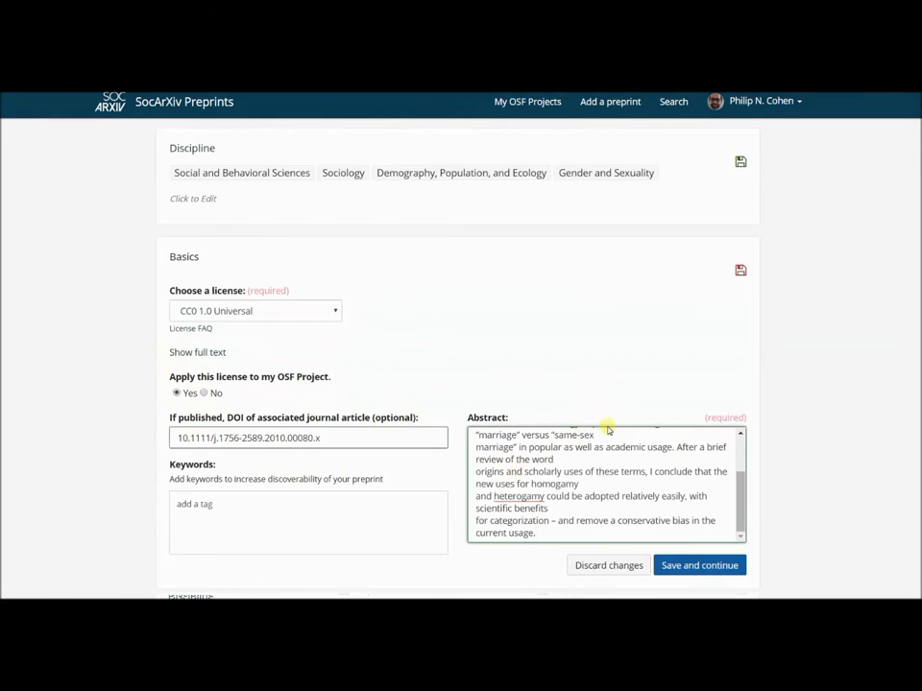
pyautogui.scroll(1, 602, 477)
pyautogui.scroll(2, 624, 471)
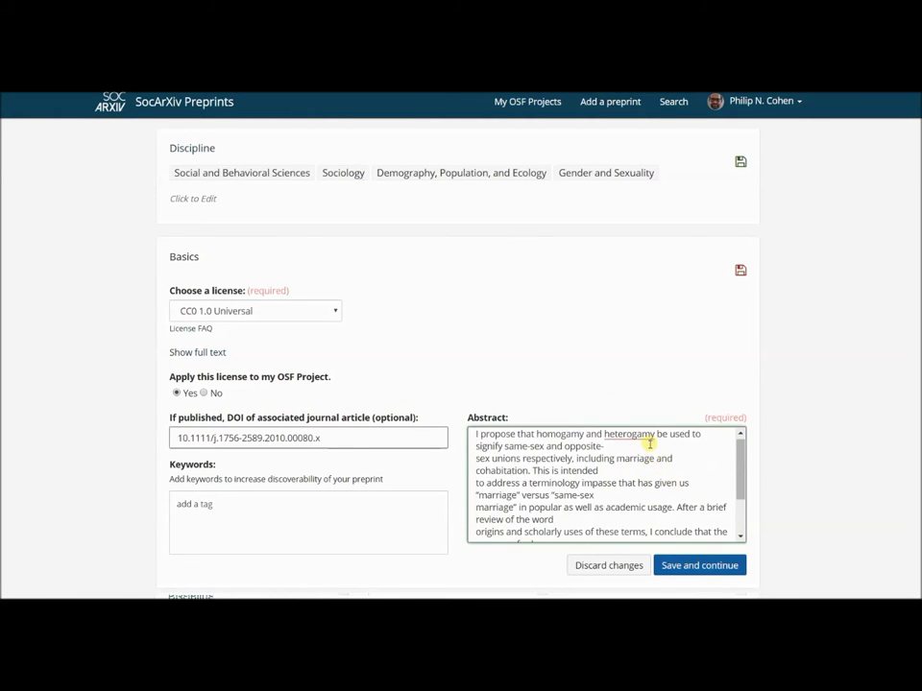
# Step: Join the broken lines at opposite-sex, same-sex, word and homogamy, and restore the missing space
pyautogui.click(642, 443)
pyautogui.press('Delete')
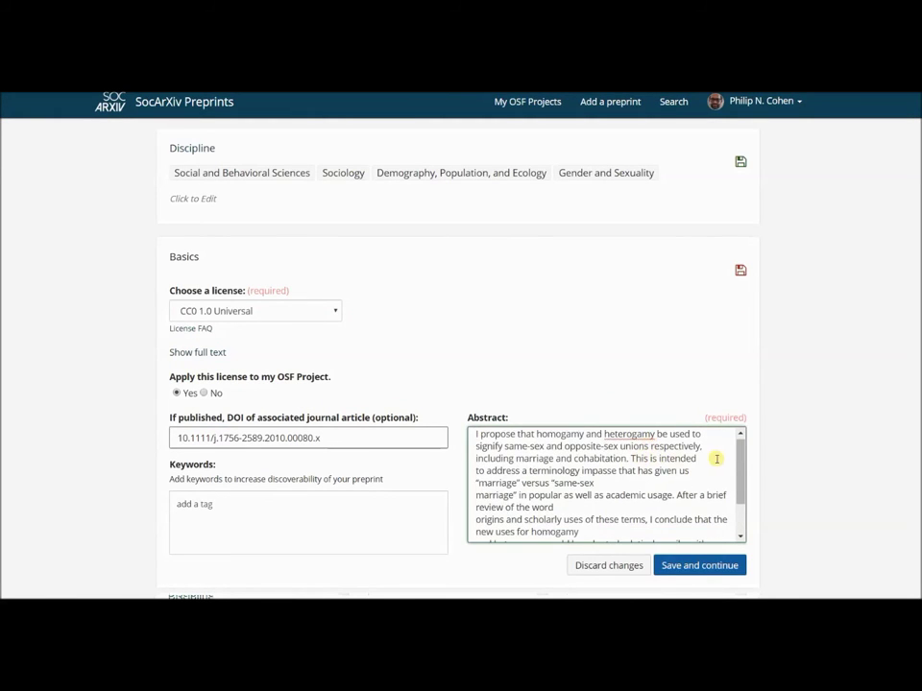
pyautogui.click(616, 486)
pyautogui.press('Delete')
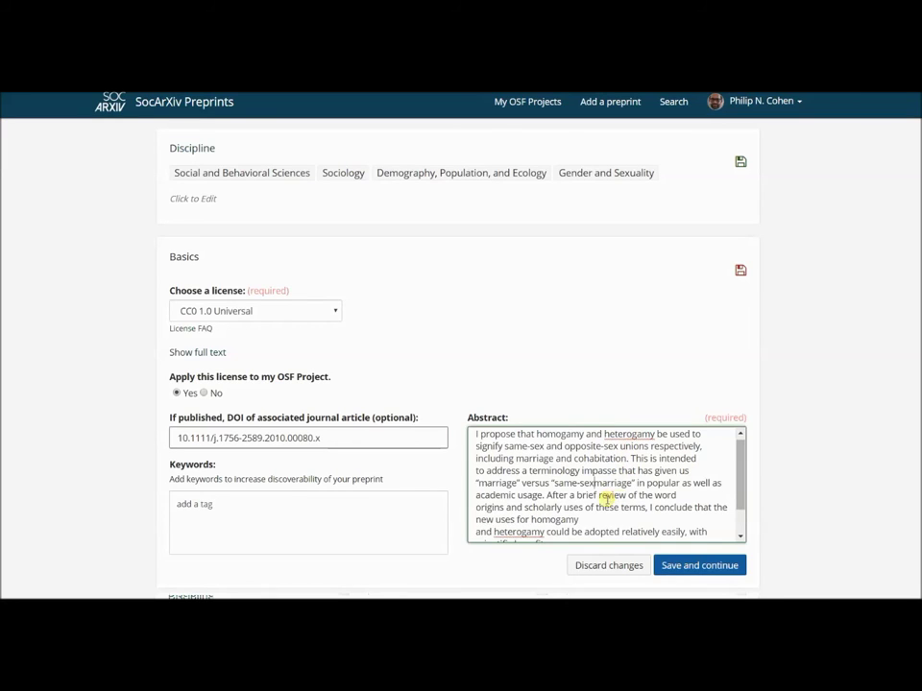
pyautogui.click(693, 498)
pyautogui.press('Delete')
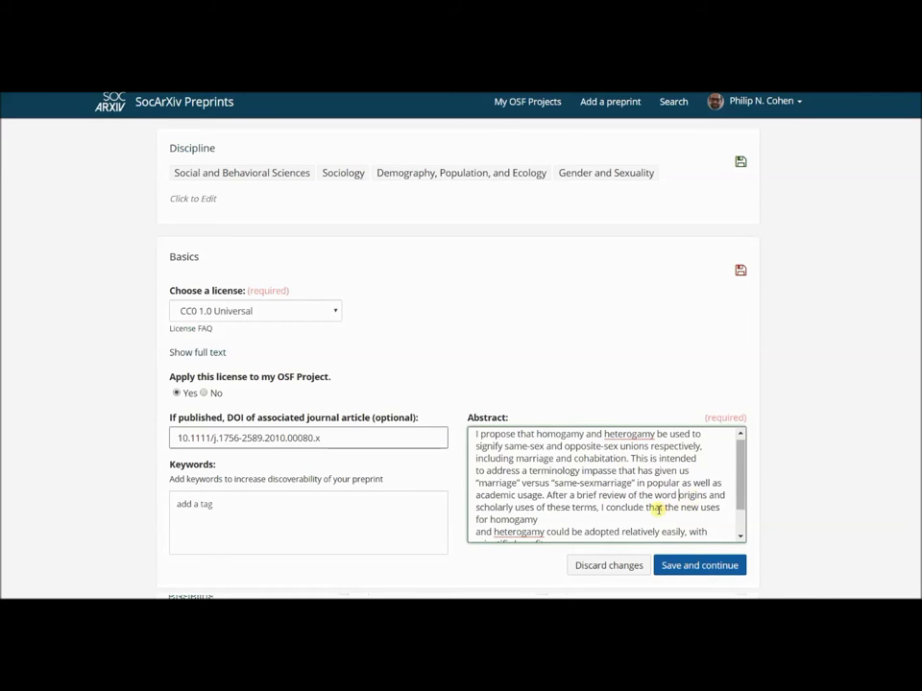
pyautogui.click(628, 522)
pyautogui.press('Delete')
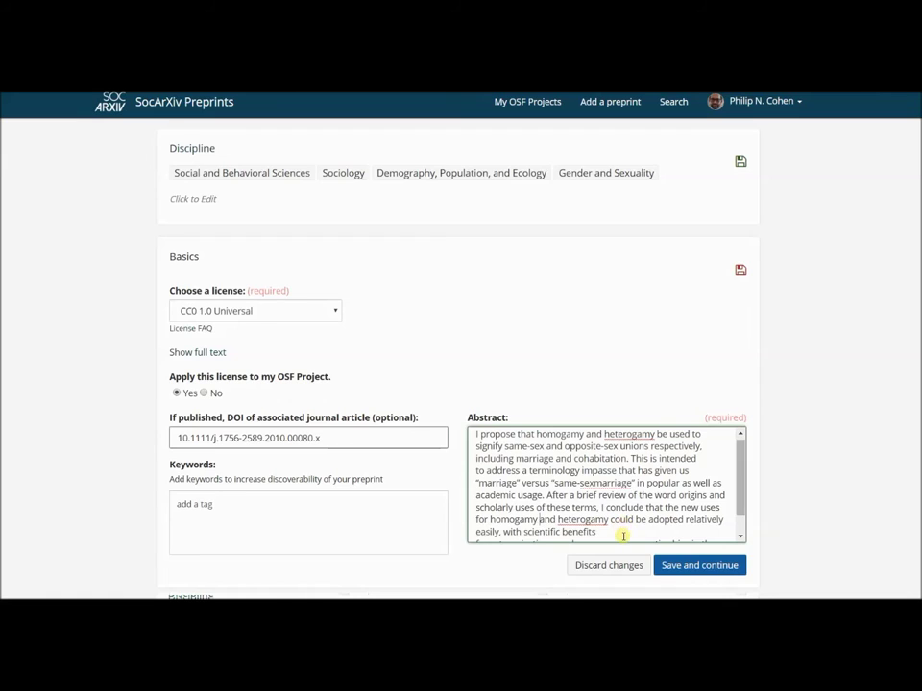
pyautogui.click(618, 533)
pyautogui.press('Delete')
pyautogui.scroll(-1, 620, 533)
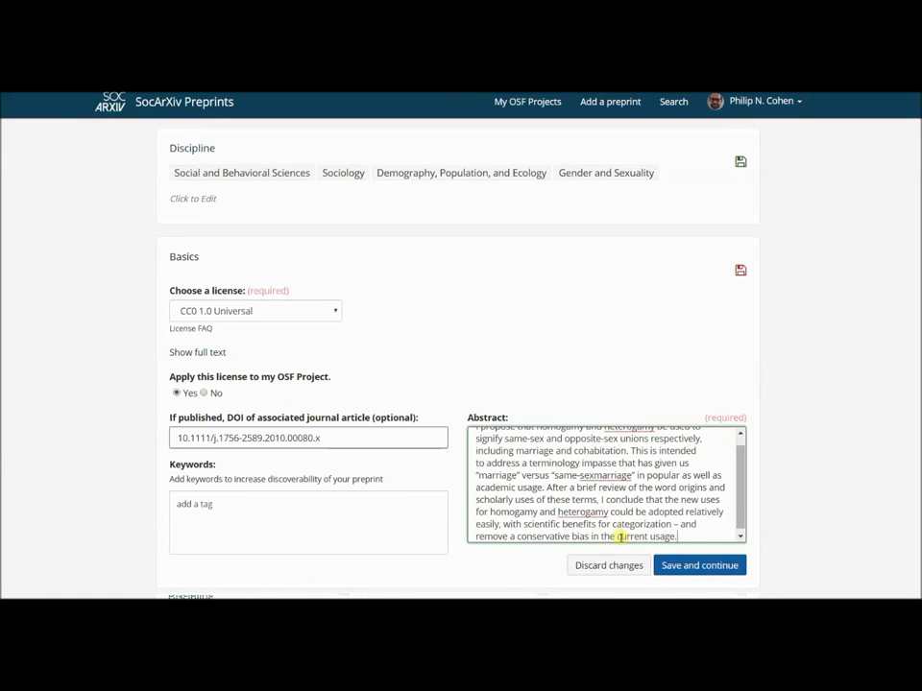
pyautogui.click(247, 527)
# Step: Add the keyword tags 'same-sex marriage', 'sexual orientation' and 'demography'
pyautogui.write('sam')
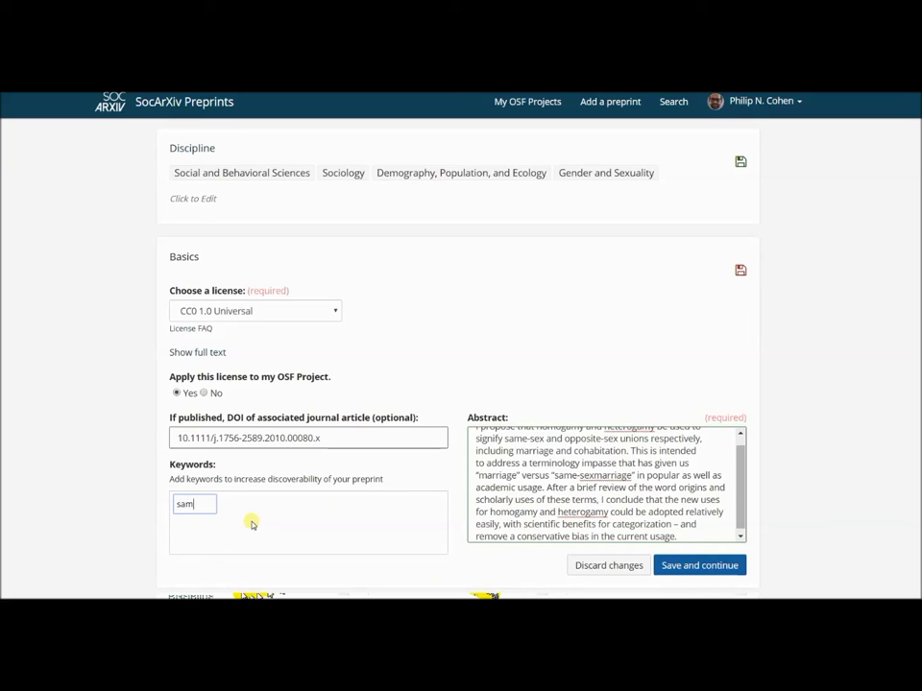
pyautogui.write('e-sex marriage')
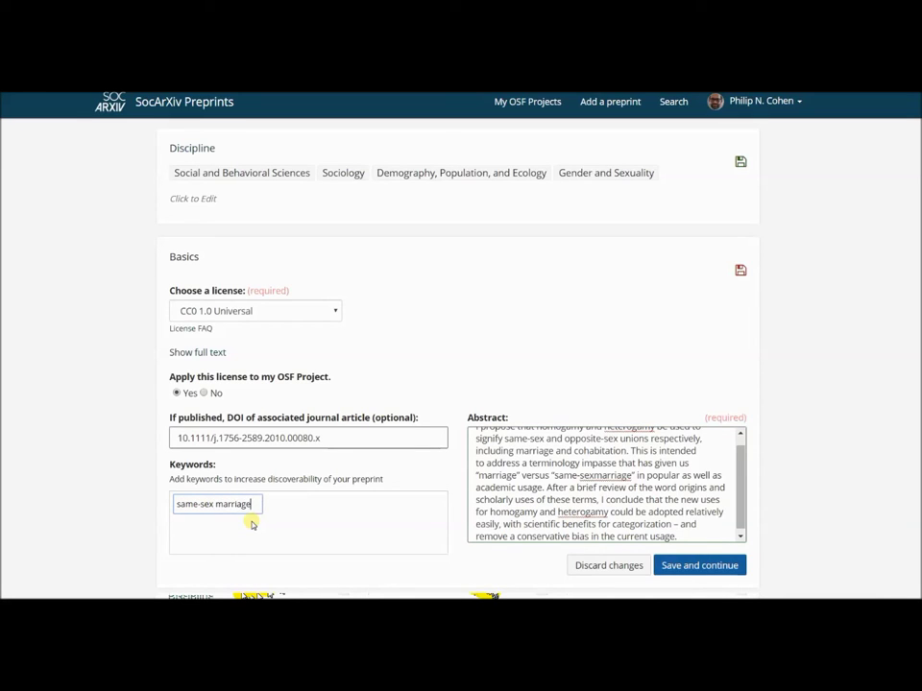
pyautogui.press('Return')
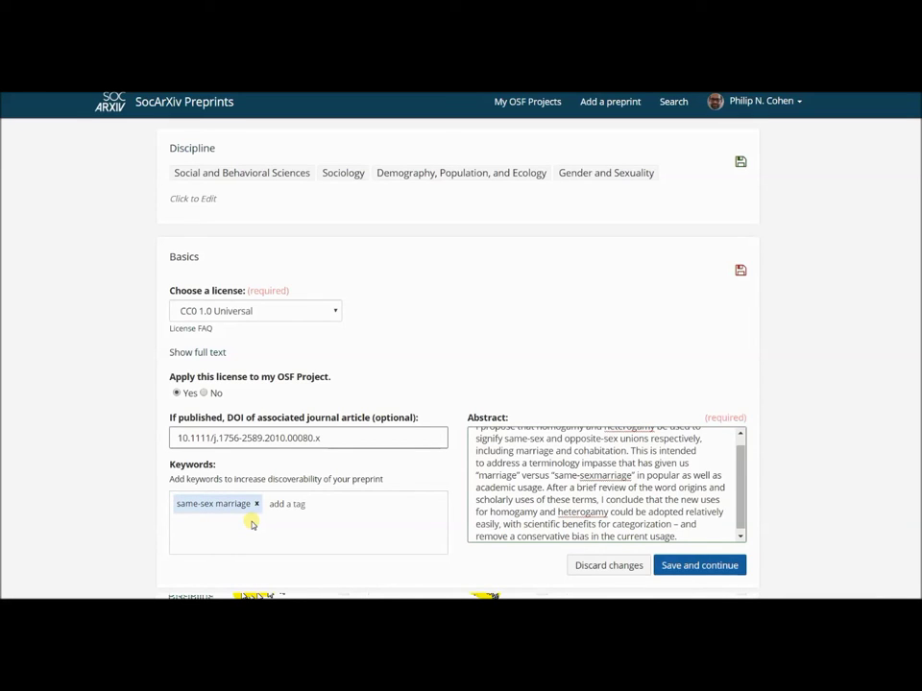
pyautogui.click(298, 519)
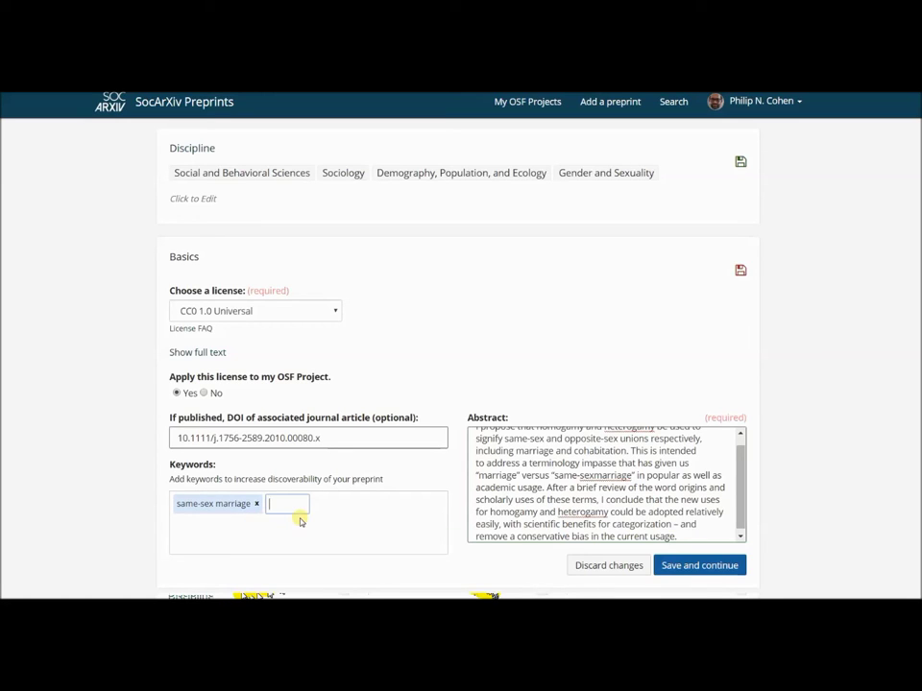
pyautogui.write('sexual orientation')
pyautogui.press('Return')
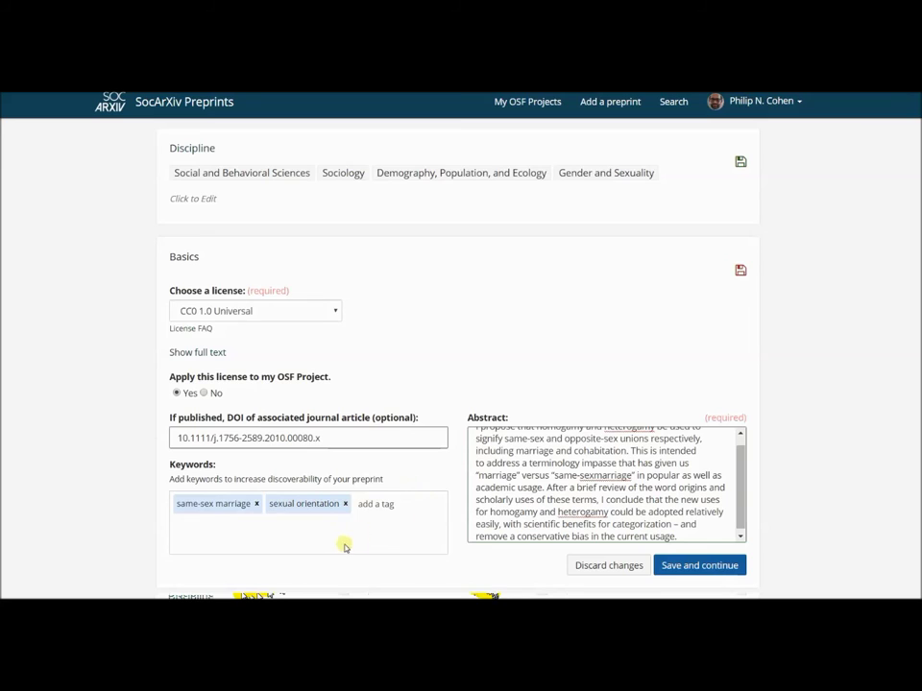
pyautogui.click(396, 506)
pyautogui.write('demography')
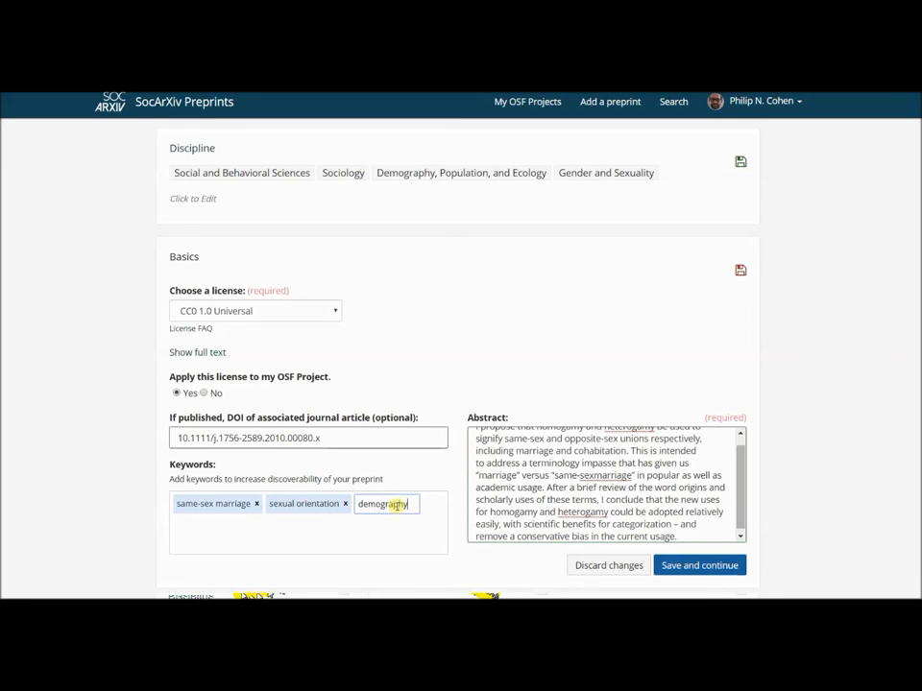
pyautogui.press('Return')
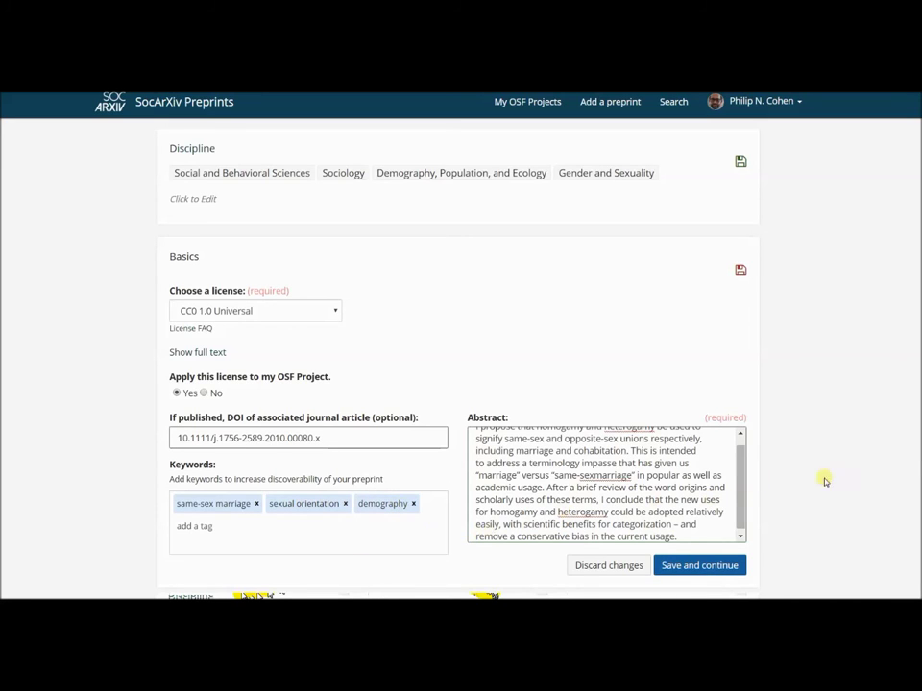
pyautogui.scroll(-3, 917, 450)
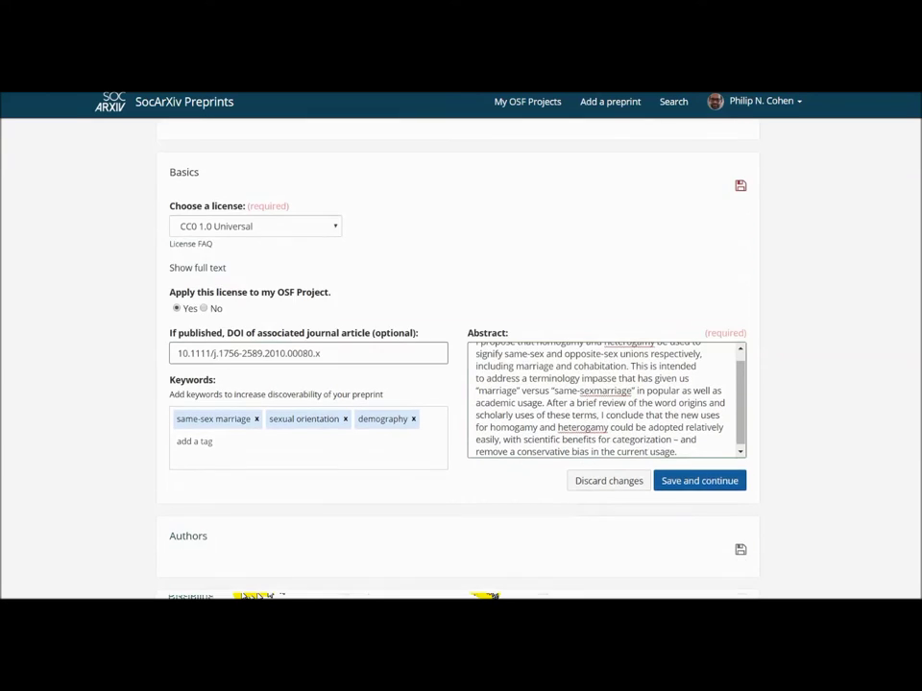
# Step: Save the Basics step with DOI, tags and abstract, then reach the Authors name search
pyautogui.click(725, 403)
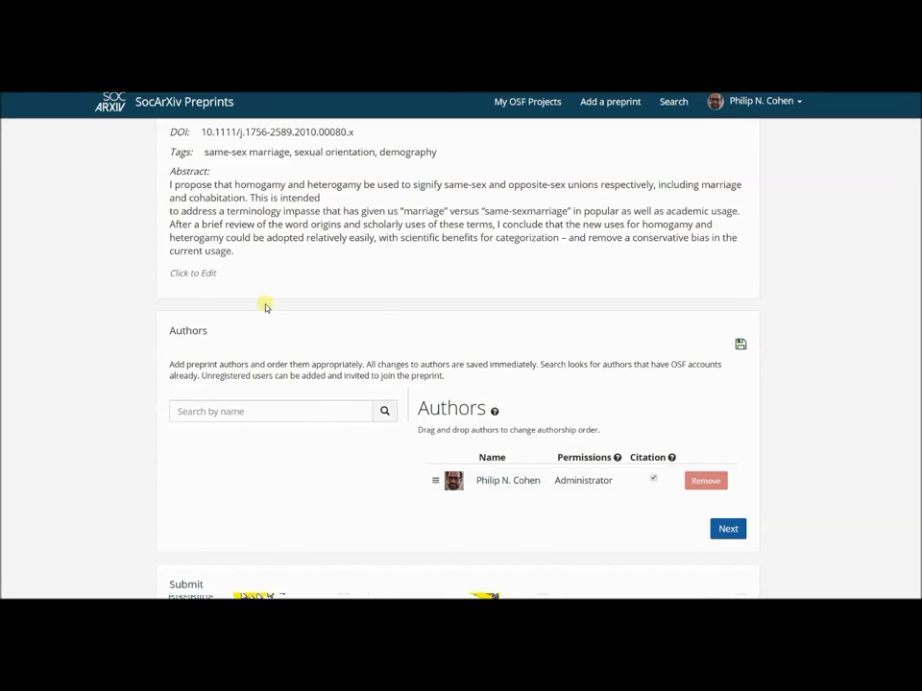
pyautogui.click(296, 411)
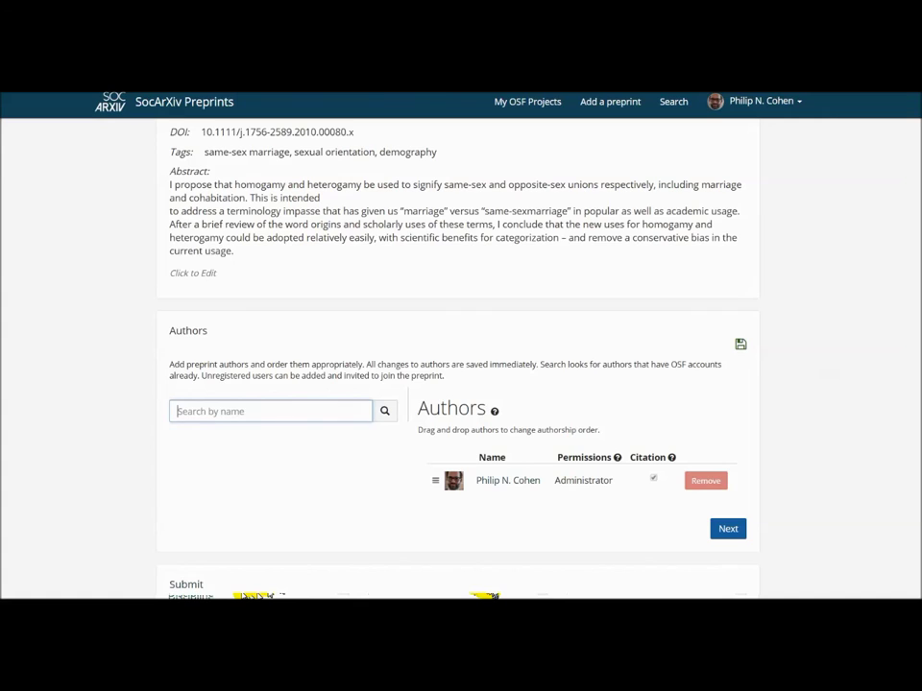
pyautogui.scroll(-3, 901, 461)
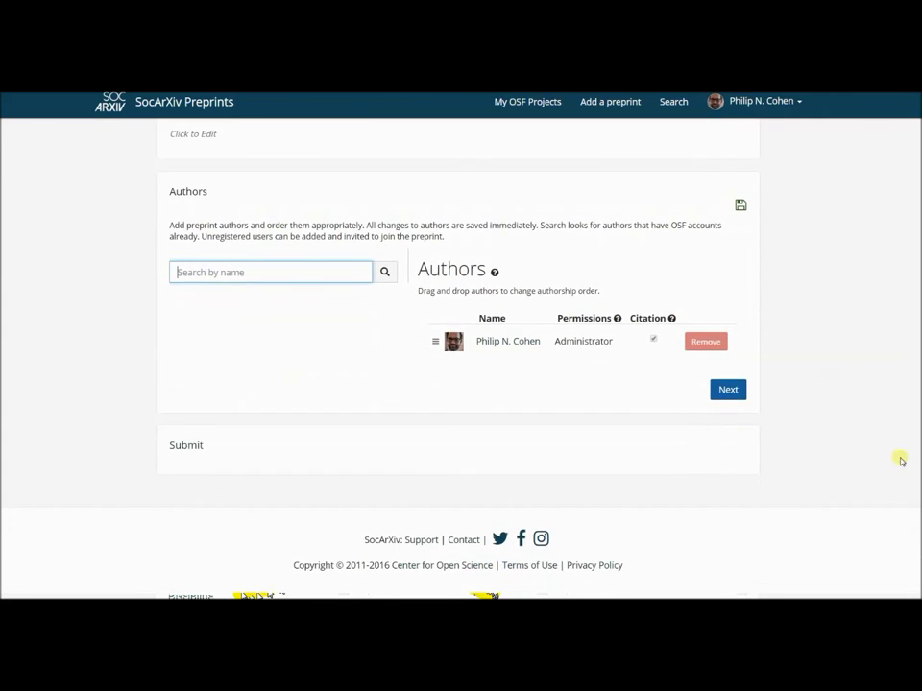
# Step: Confirm the single administrator author and continue past the Authors step
pyautogui.click(735, 396)
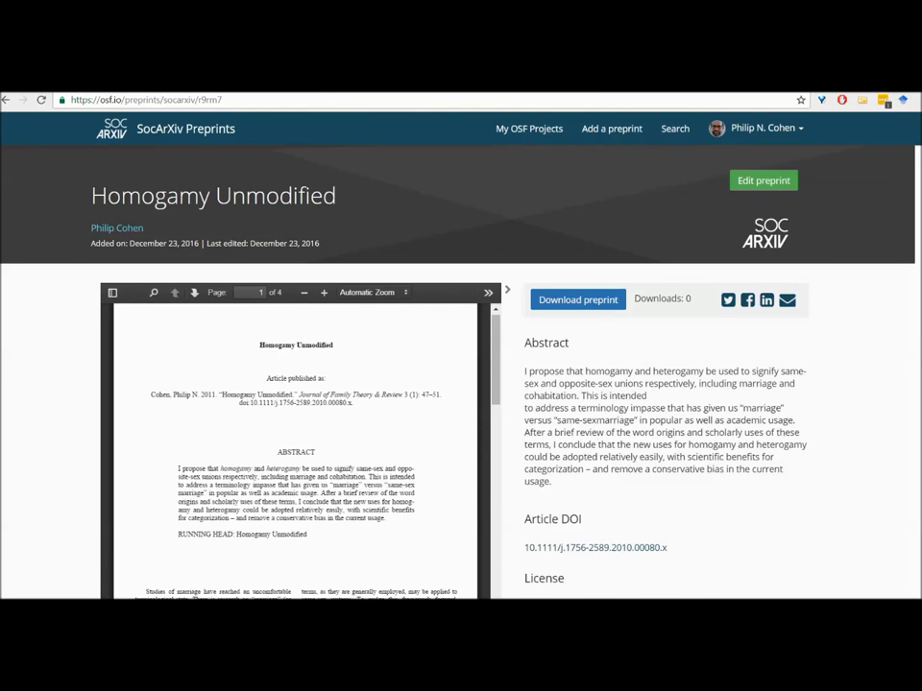
pyautogui.hotkey('alt', 'Tab')
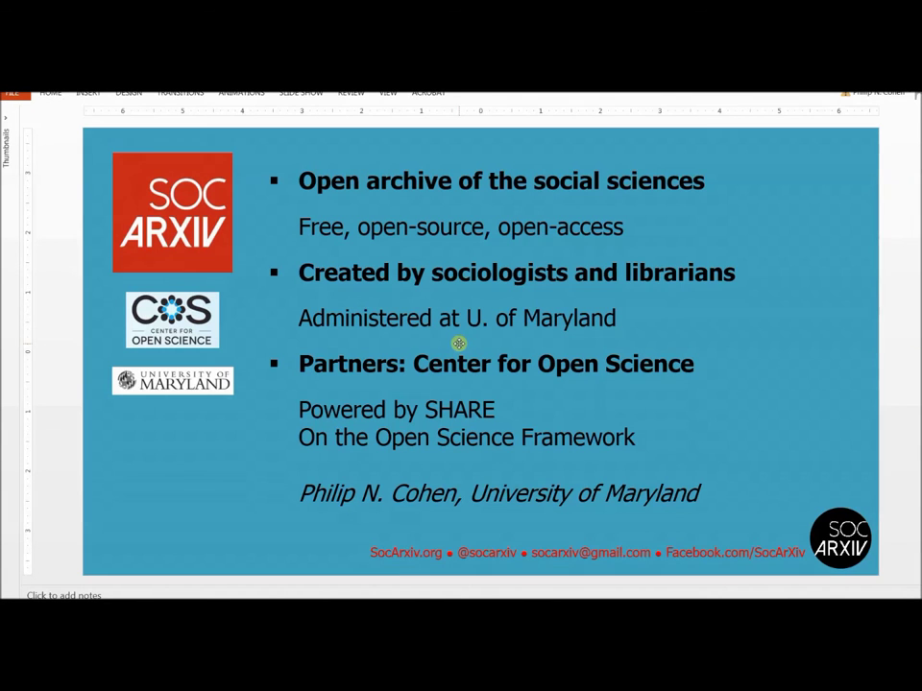